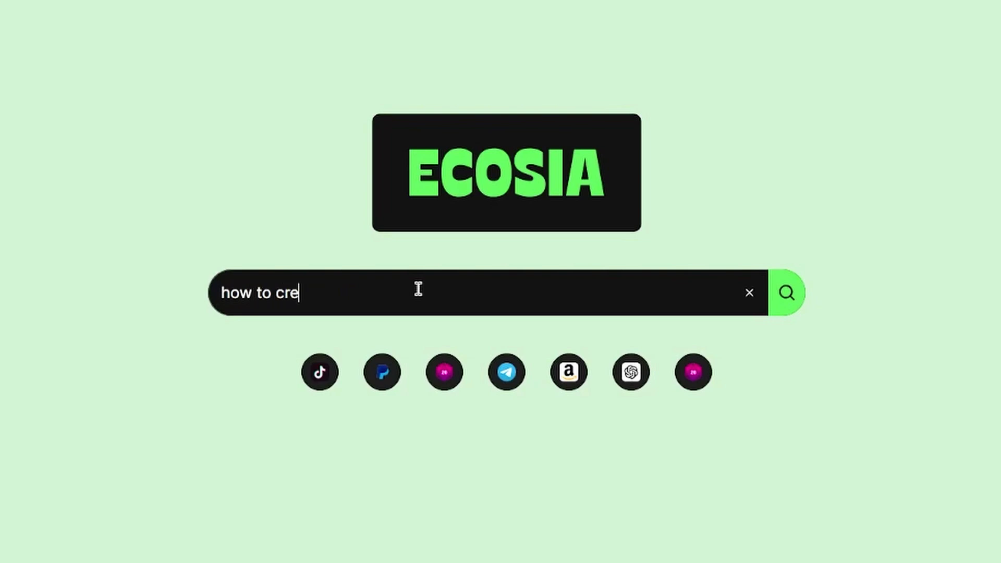
Search the web for "how to create fantasy maps for free" and open the free version from Inkarnate's home page.
type("ate fantasy maps for free")
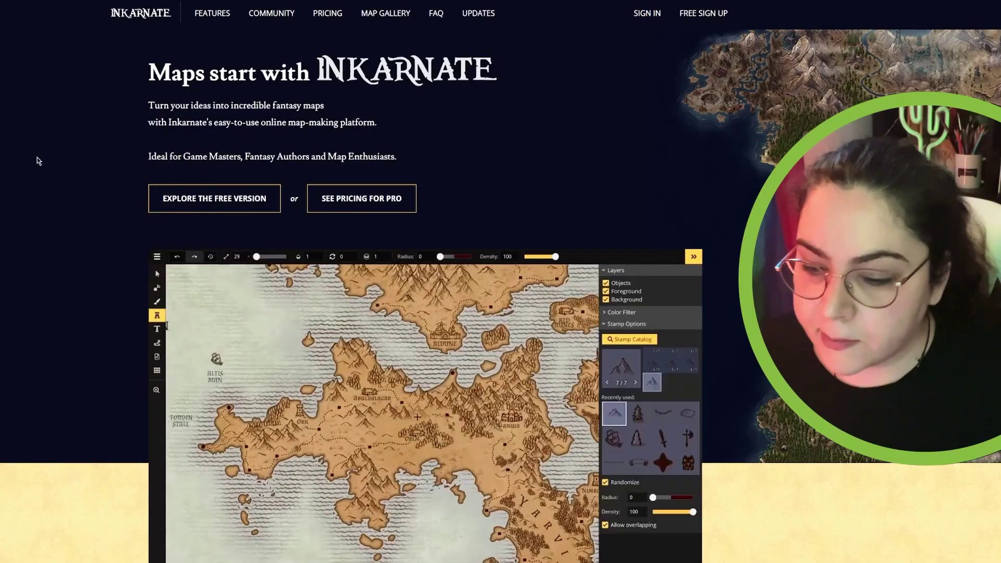
scroll(36, 159, "down", 1)
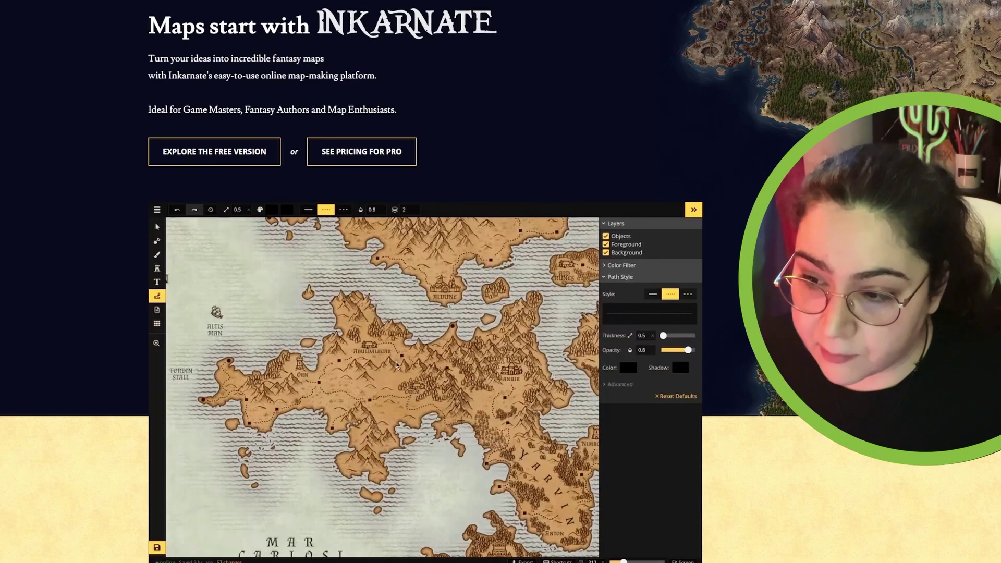
scroll(501, 282, "down", 3)
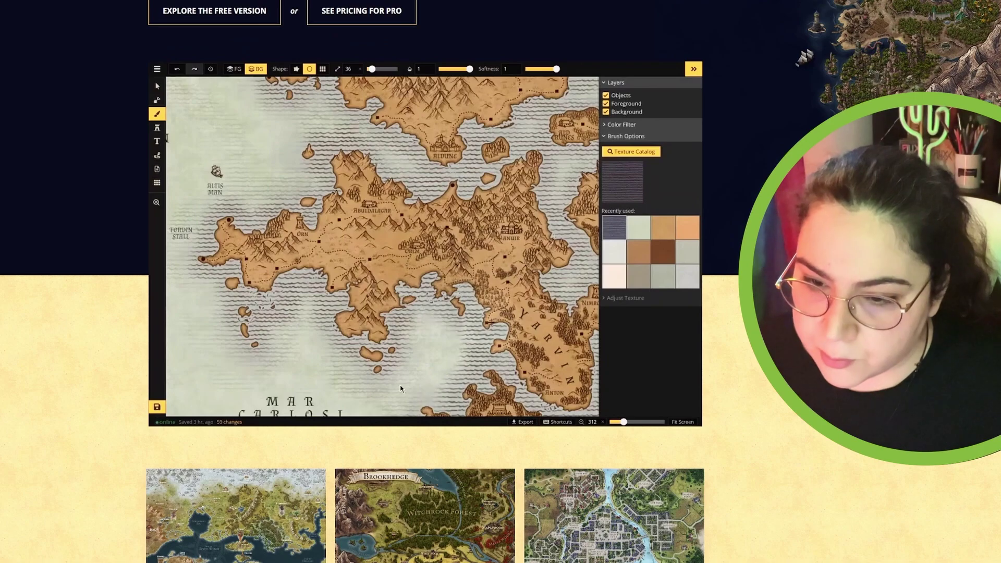
scroll(400, 388, "down", 5)
scroll(261, 219, "down", 2)
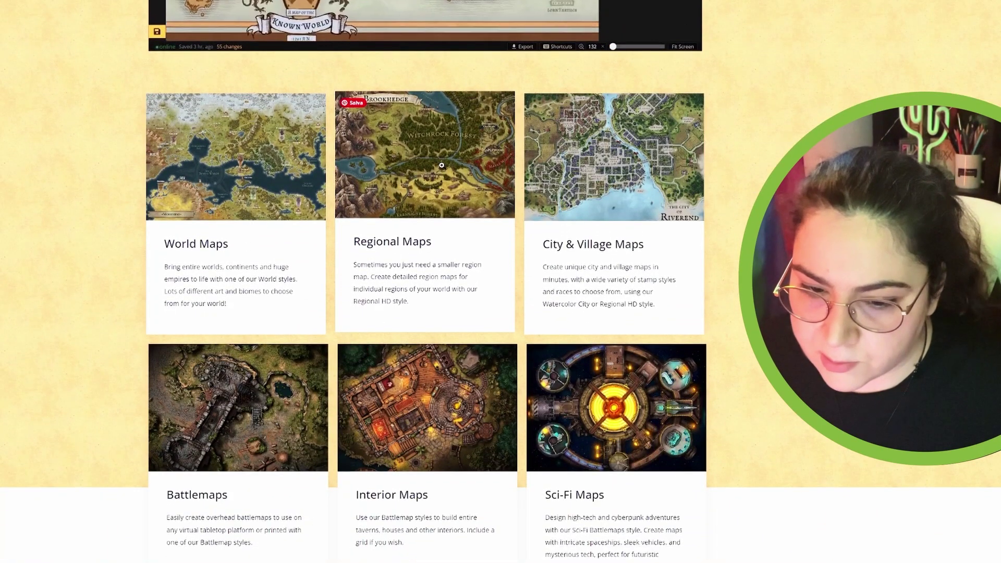
scroll(521, 208, "down", 10)
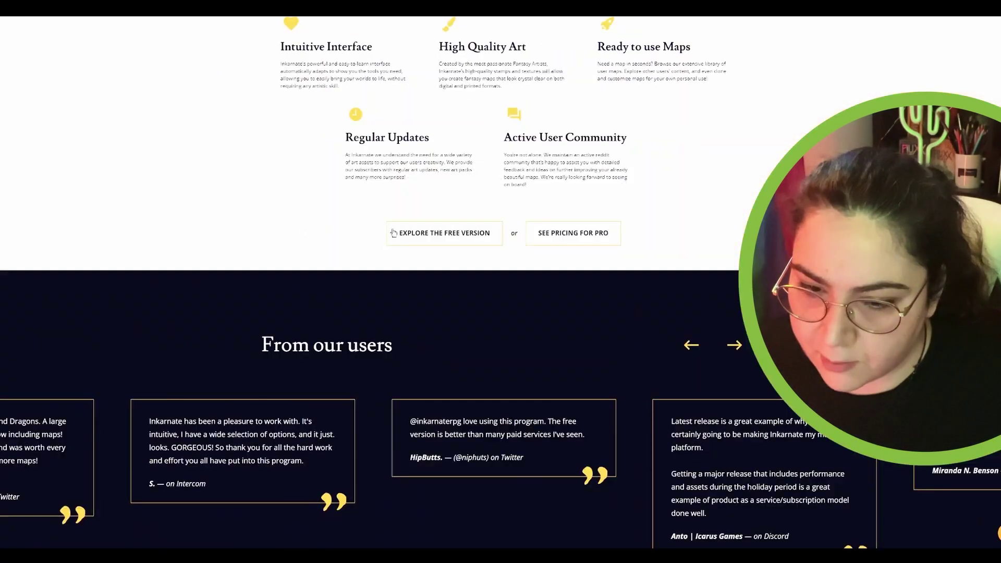
left_click(467, 244)
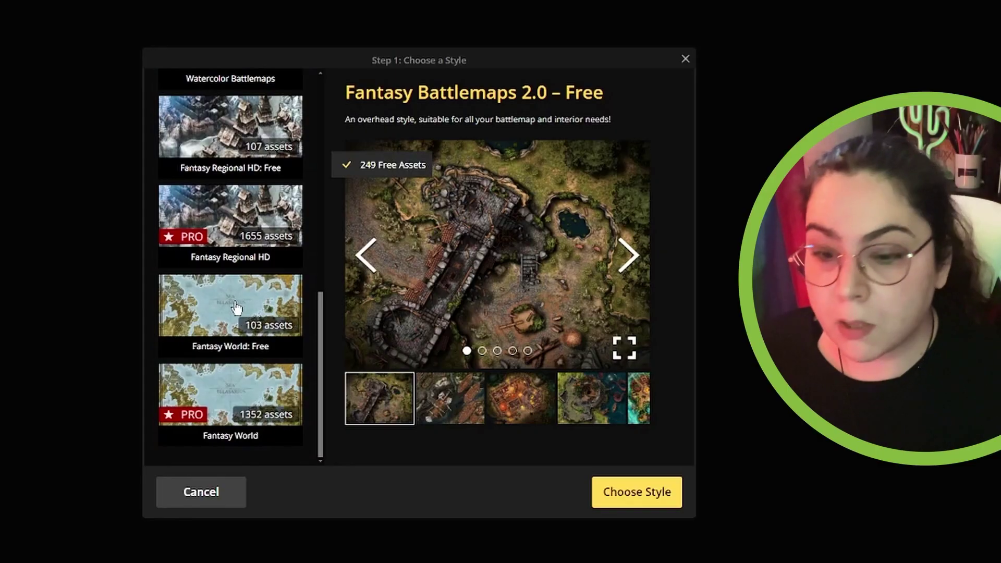
Compare the Fantasy World styles and create the new map with the Fantasy World: Free style.
left_click(236, 309)
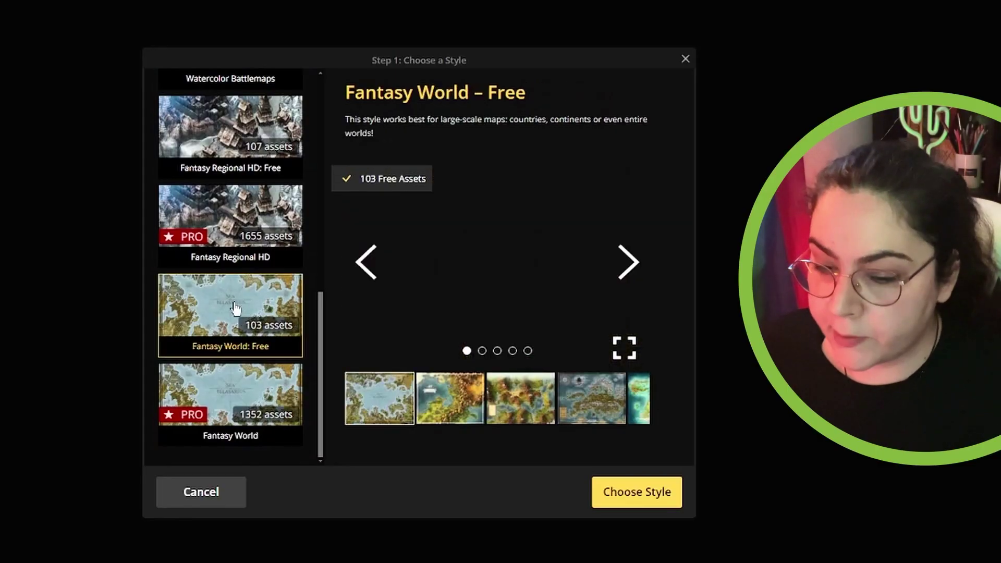
left_click(261, 396)
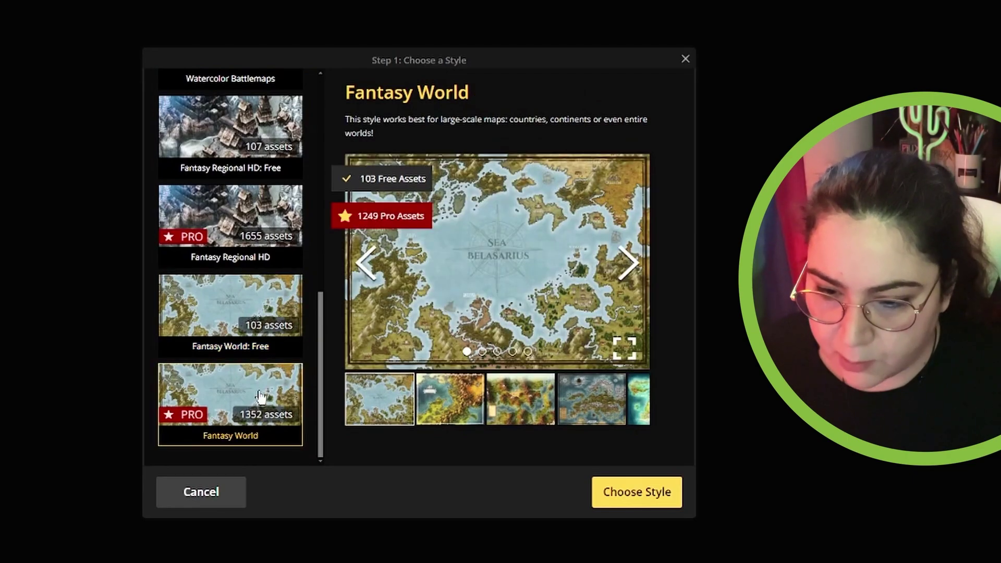
left_click(234, 299)
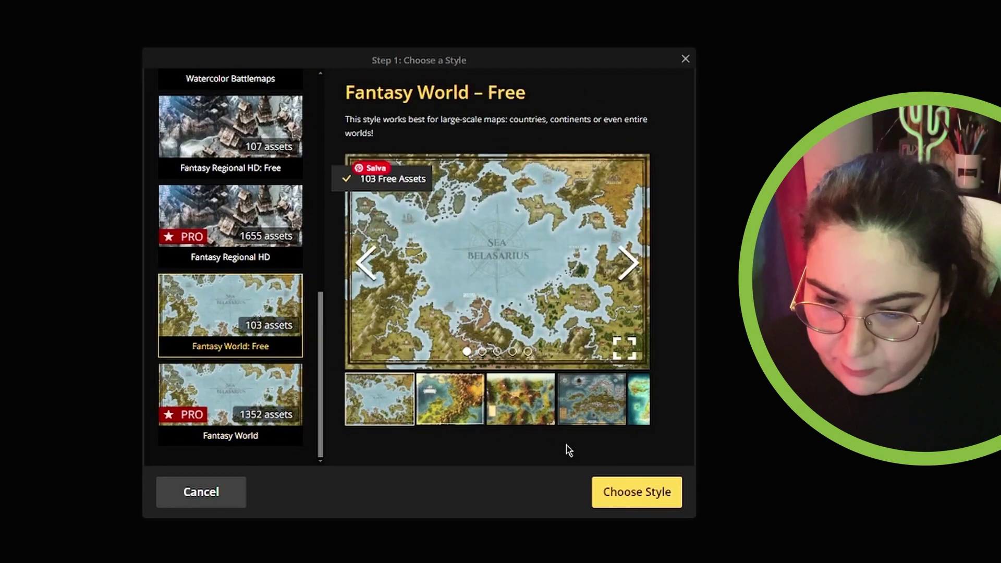
left_click(620, 493)
left_click(615, 492)
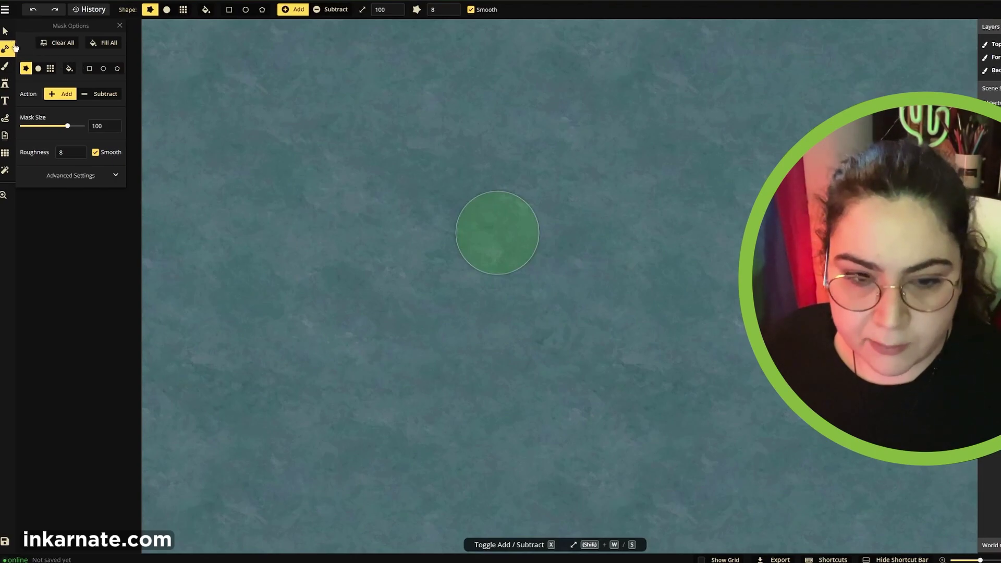
left_click(5, 31)
left_click_drag(348, 224, 454, 255)
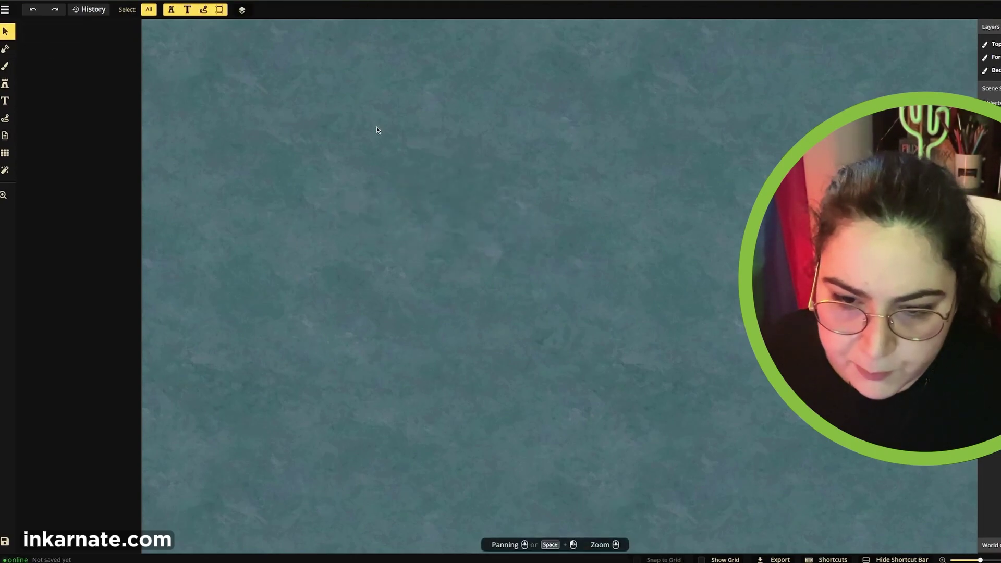
key("z")
left_click_drag(375, 126, 272, 183)
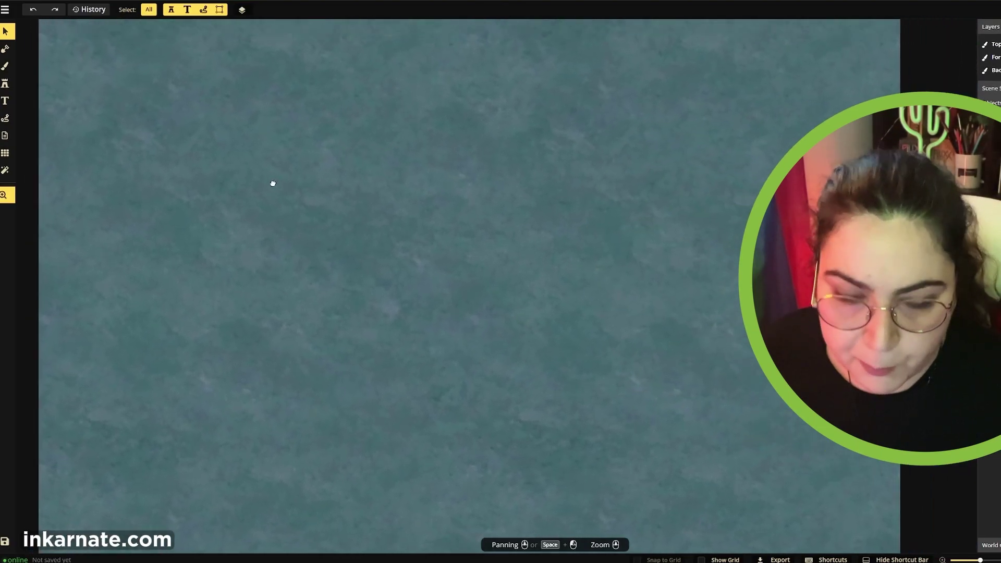
Fill the whole map with land using the Mask tool and clear it all again.
left_click(3, 57)
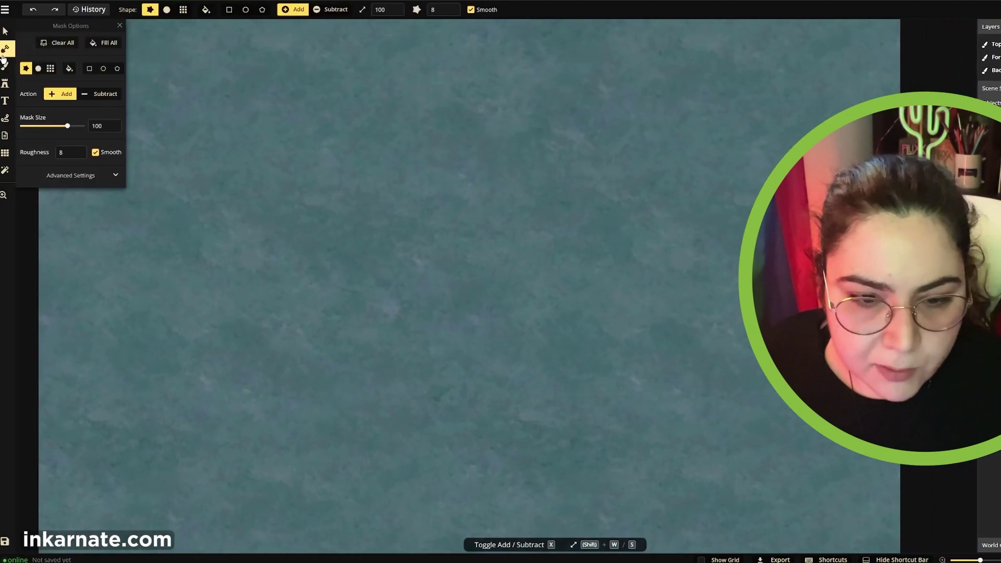
left_click(111, 46)
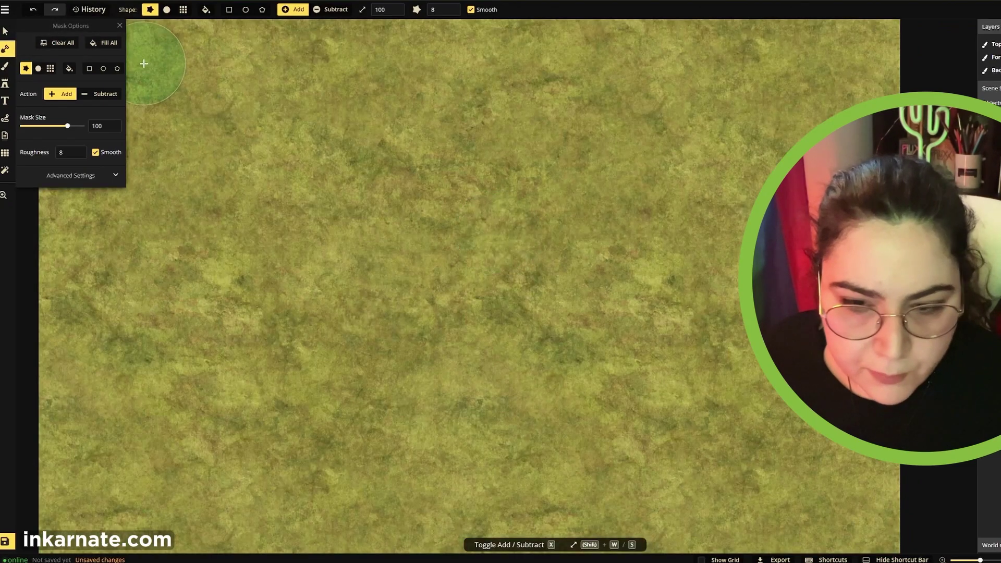
left_click(62, 47)
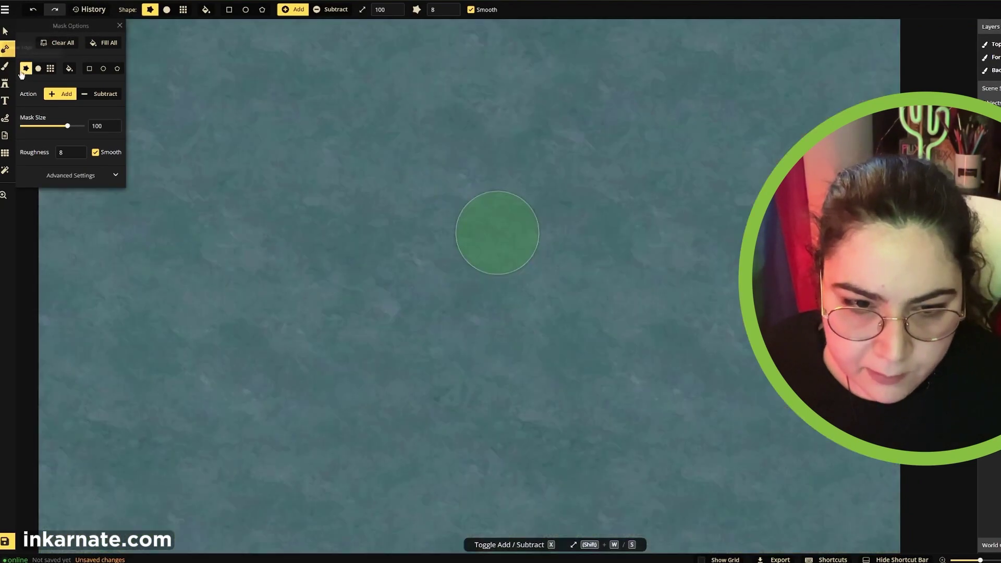
Paint vertical land strips with the size 100 mask, comparing different roughness values such as 8 and 3.
left_click_drag(263, 88, 266, 312)
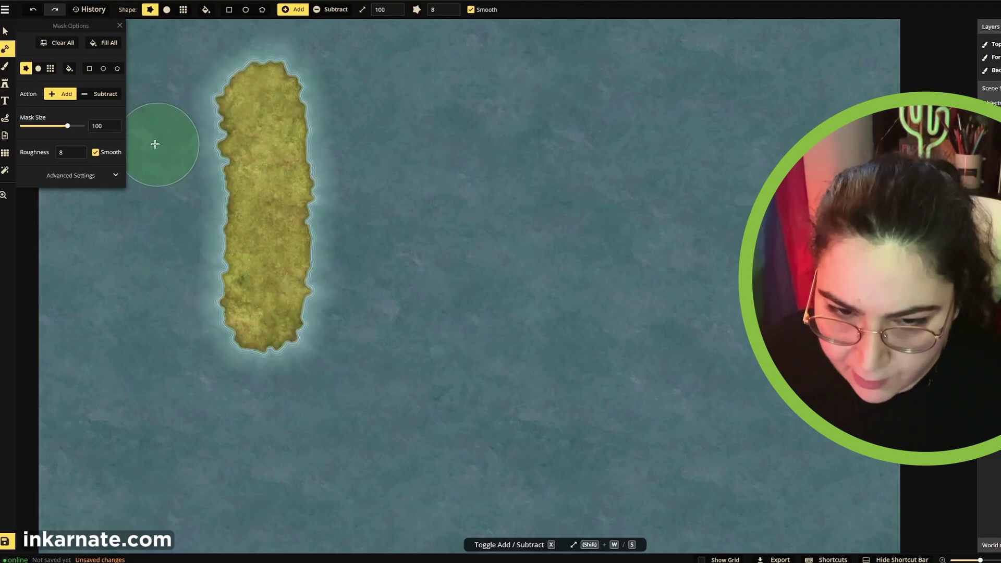
scroll(77, 153, "down", 5)
left_click_drag(154, 172, 141, 406)
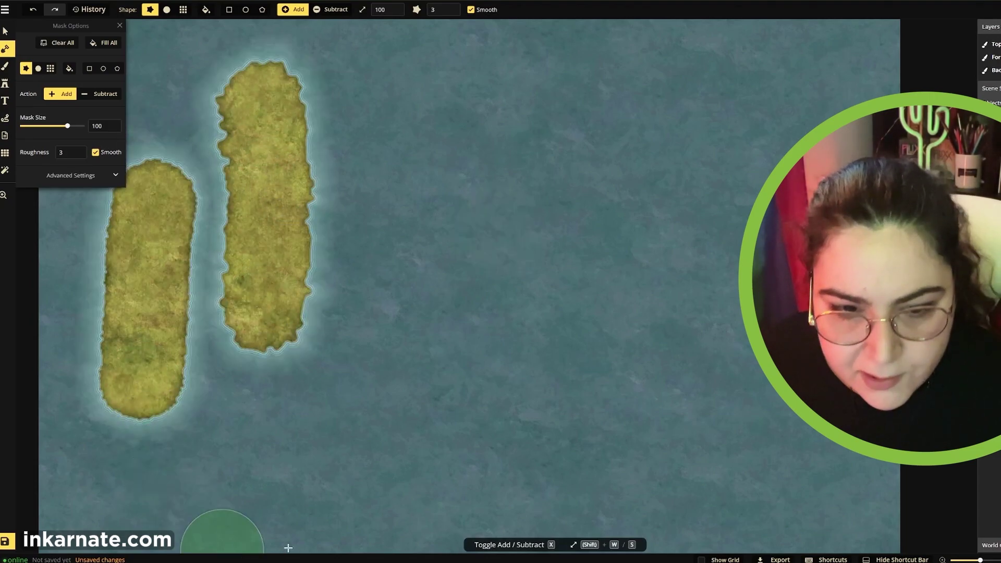
double_click(65, 152)
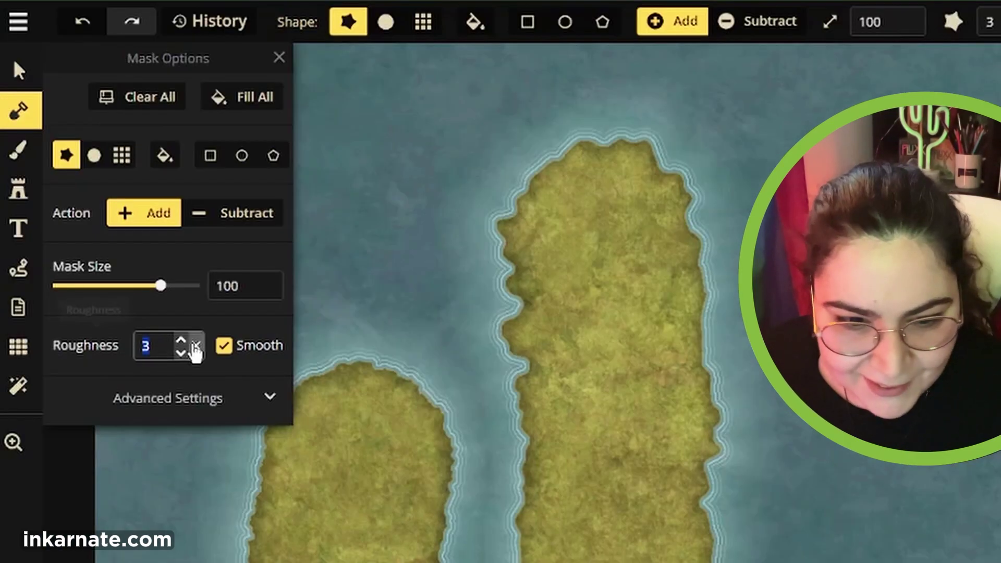
left_click_drag(365, 60, 365, 451)
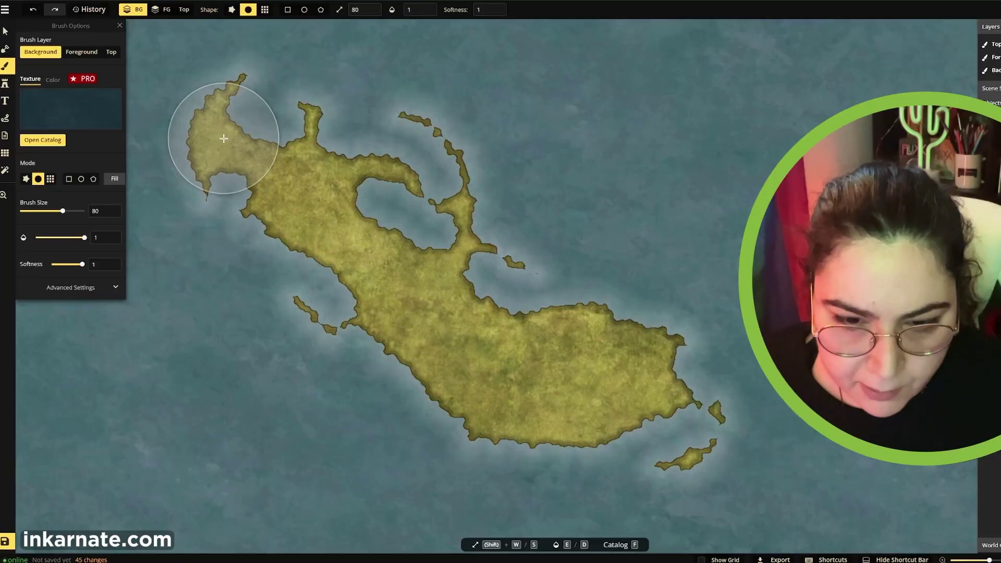
Paint the dark blue water texture on the Background layer around the island's coast with a size 80 brush.
mouse_move(224, 138)
left_mouse_down()
mouse_move(185, 166)
mouse_move(197, 131)
mouse_move(369, 401)
mouse_move(484, 195)
left_mouse_up()
left_click(483, 195)
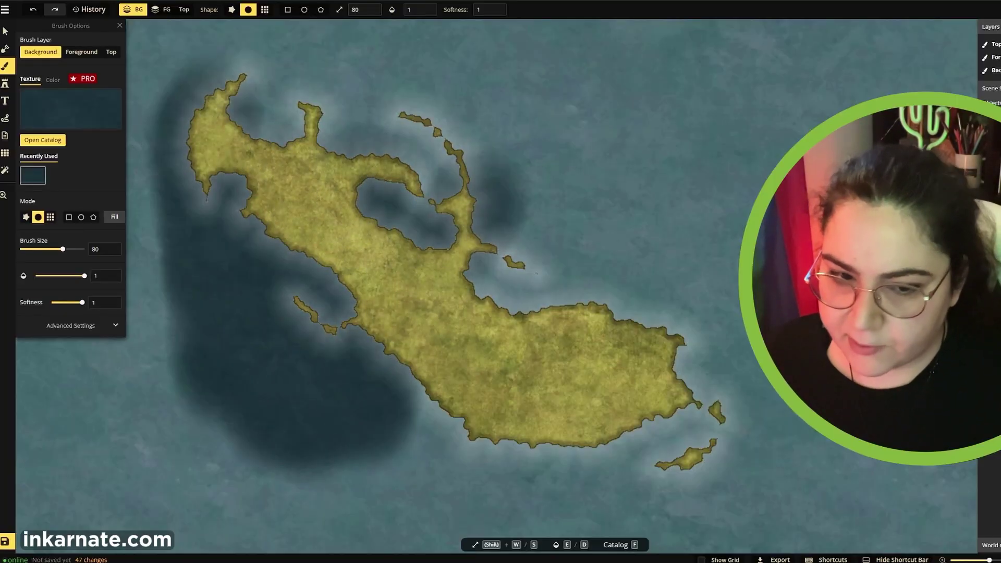
key("2")
mouse_move(510, 225)
left_mouse_down()
mouse_move(534, 299)
mouse_move(553, 499)
left_mouse_up()
Shade the island's land on the Foreground layer with a rough brush of size 21, opacity 0.53 and roughness 8.
left_click(111, 53)
mouse_move(710, 172)
left_mouse_down()
mouse_move(711, 478)
mouse_move(639, 518)
mouse_move(525, 268)
mouse_move(490, 512)
left_mouse_up()
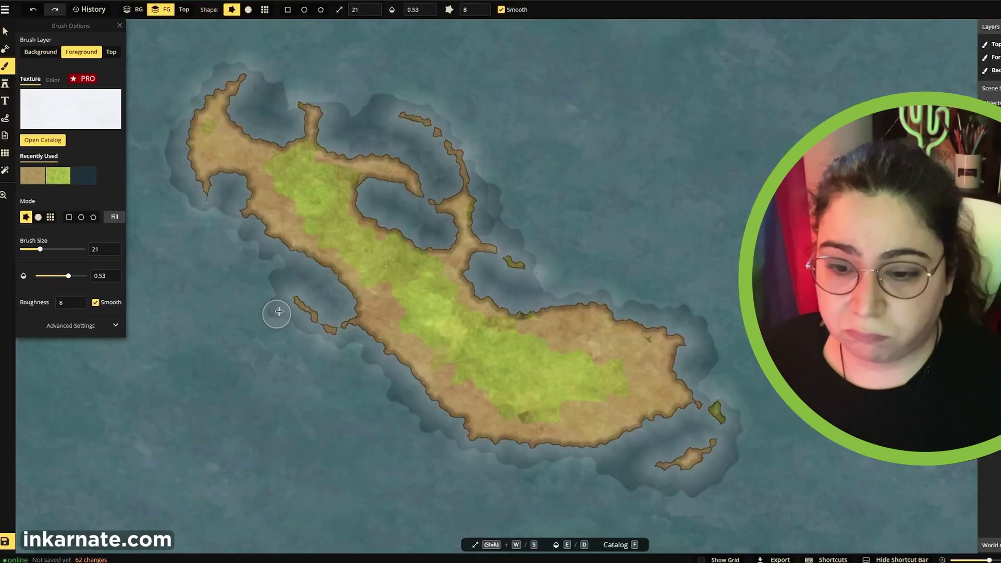
left_click_drag(390, 356, 413, 402)
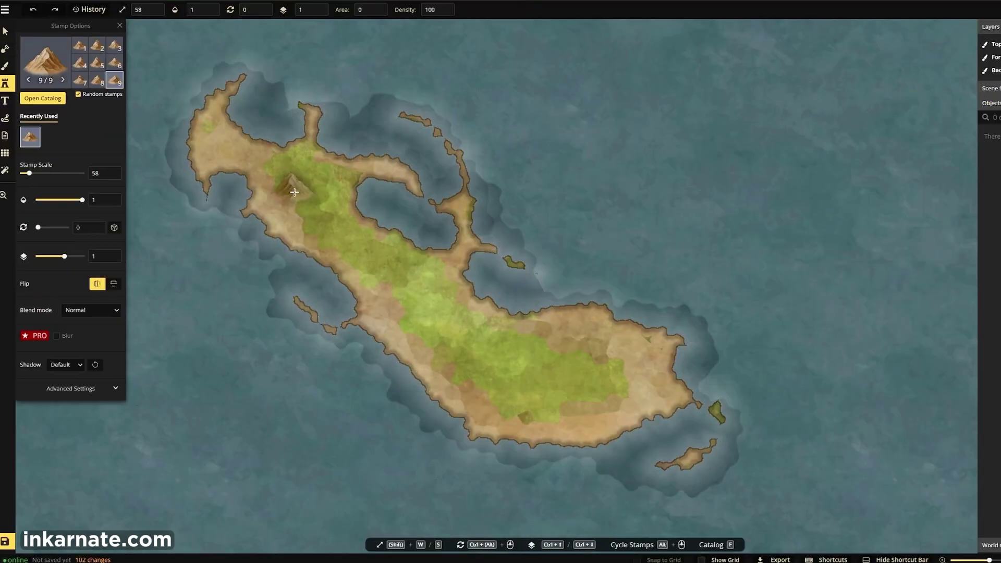
Stamp a mountain range down the island's western side at scale 97 and switch to the brown hill stamp.
mouse_move(282, 180)
left_mouse_down()
mouse_move(417, 292)
mouse_move(438, 334)
left_mouse_up()
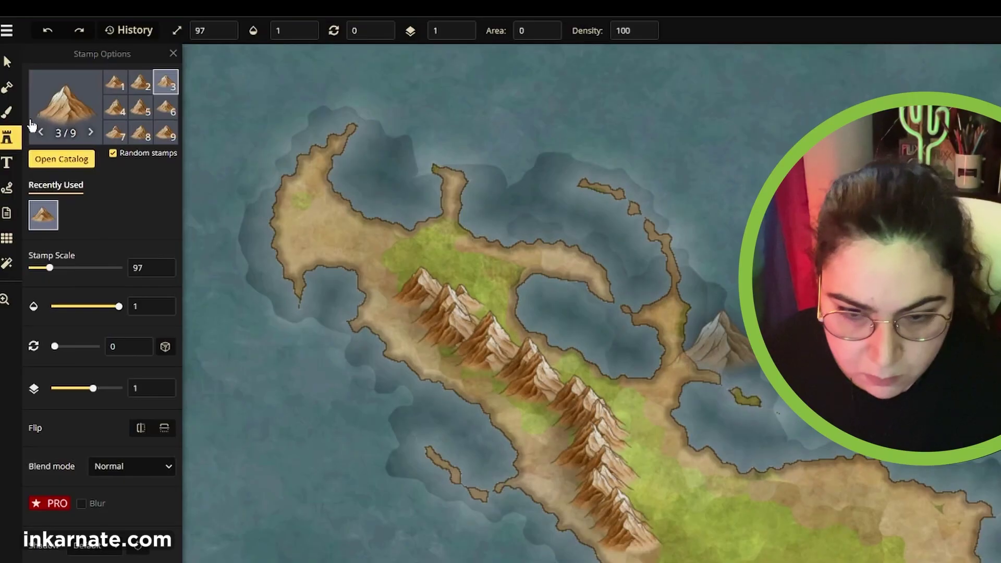
left_click(31, 125)
left_click(205, 183)
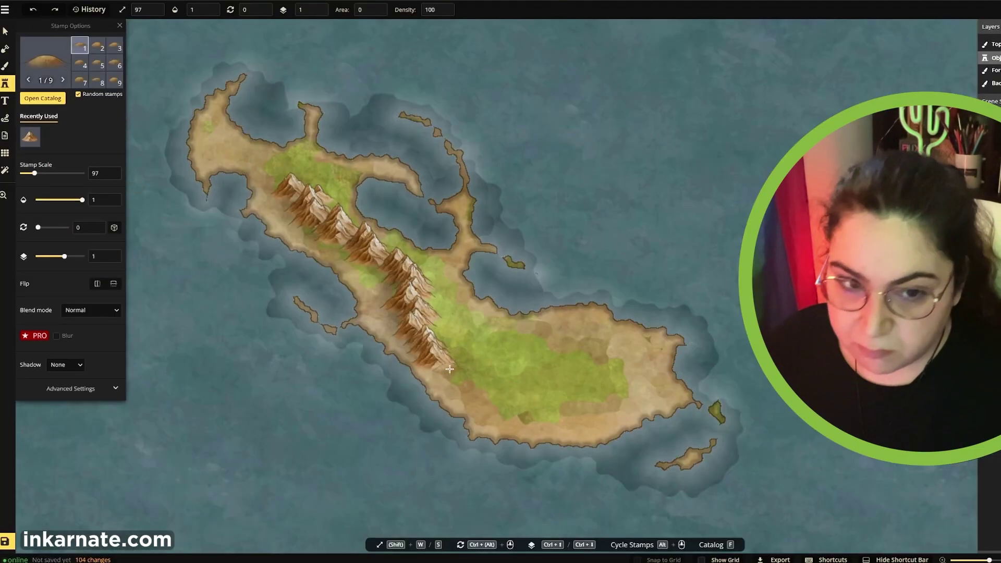
Examine the hill stamp's advanced settings, including placement, randomize angle and the colour adjustments.
left_click(65, 389)
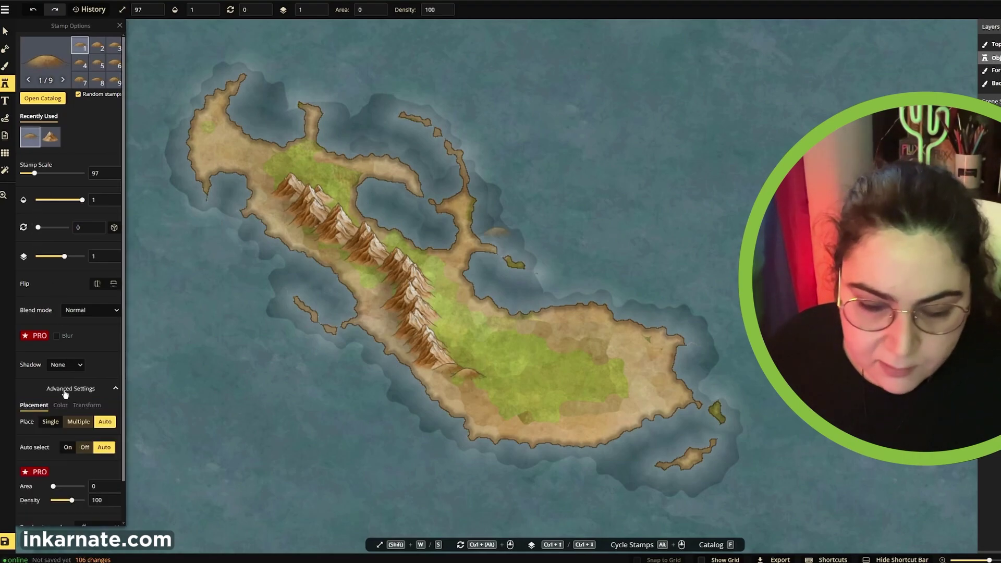
left_click(78, 420)
left_click(188, 350)
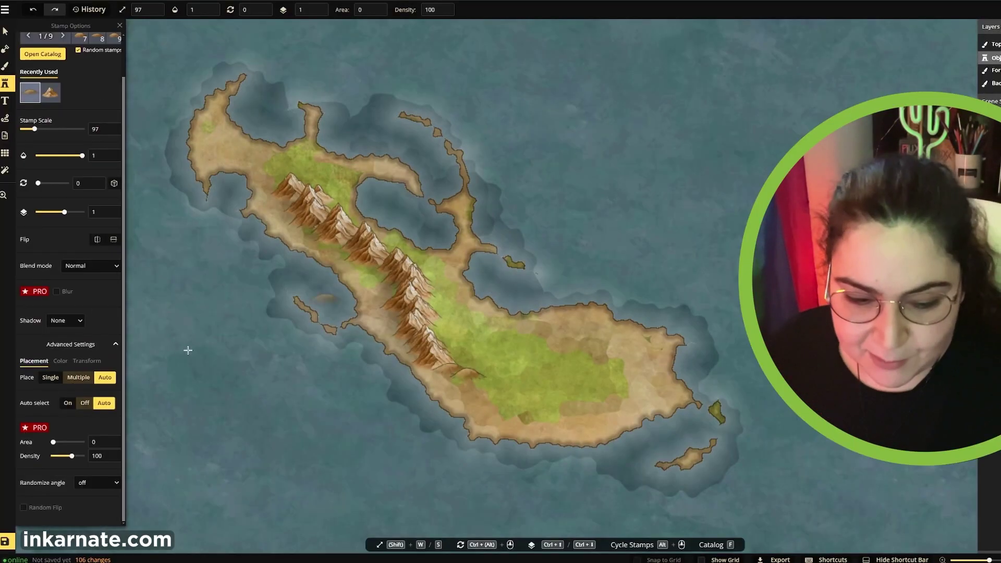
left_click(84, 483)
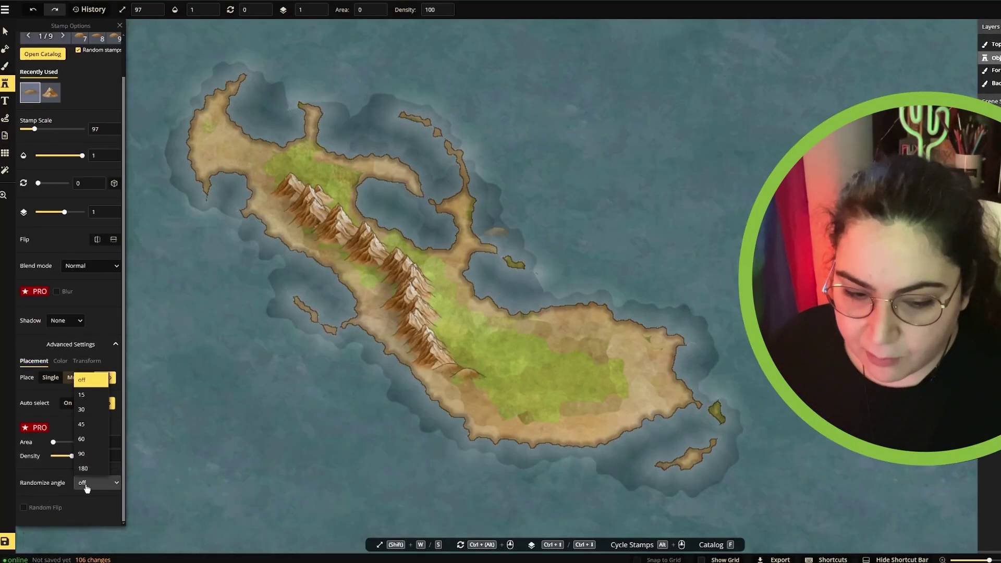
left_click(87, 430)
left_click(70, 462)
left_click(70, 461)
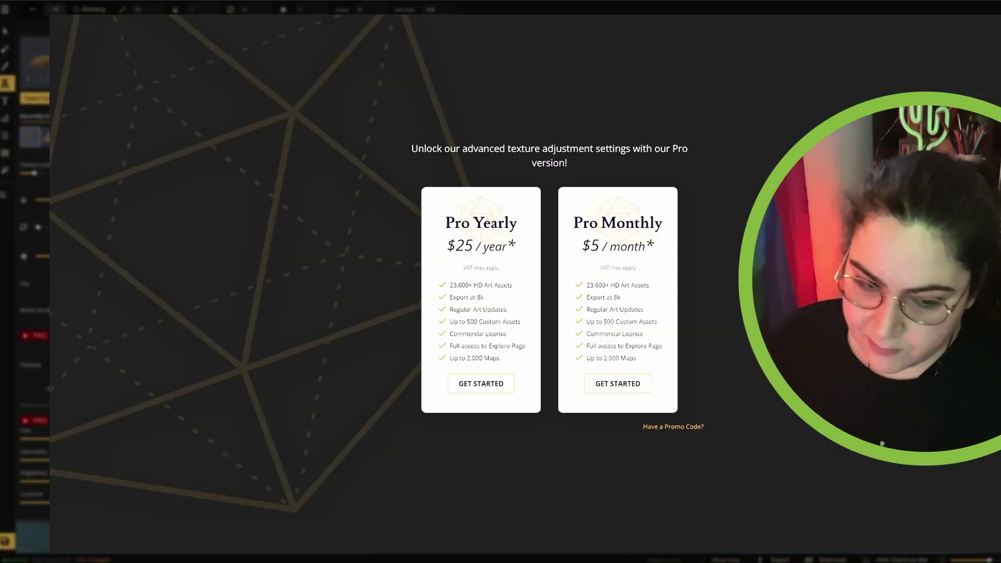
left_click(93, 412)
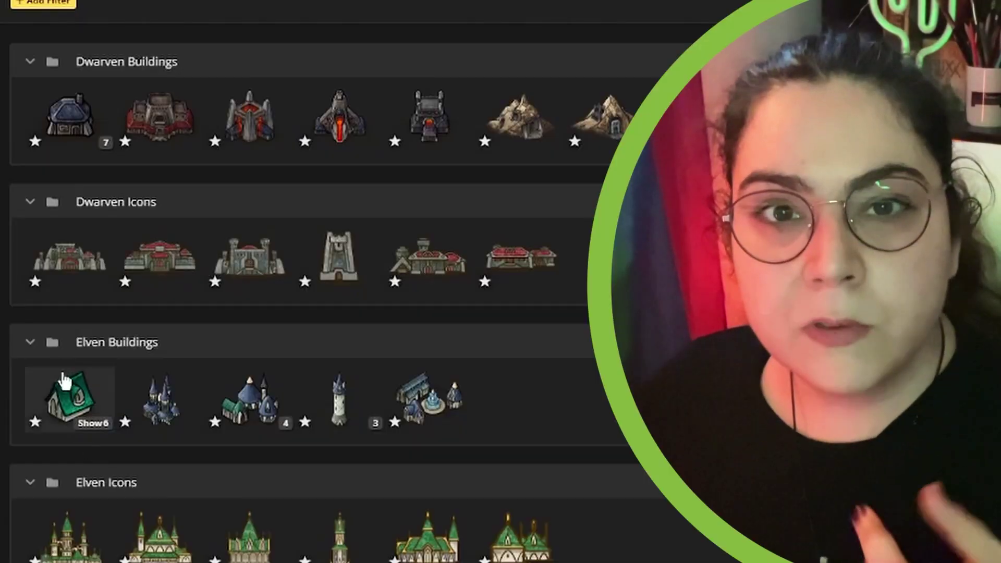
Browse the stamp catalog's building, icon, heraldry, hill, tree and terrain categories.
scroll(121, 432, "down", 10)
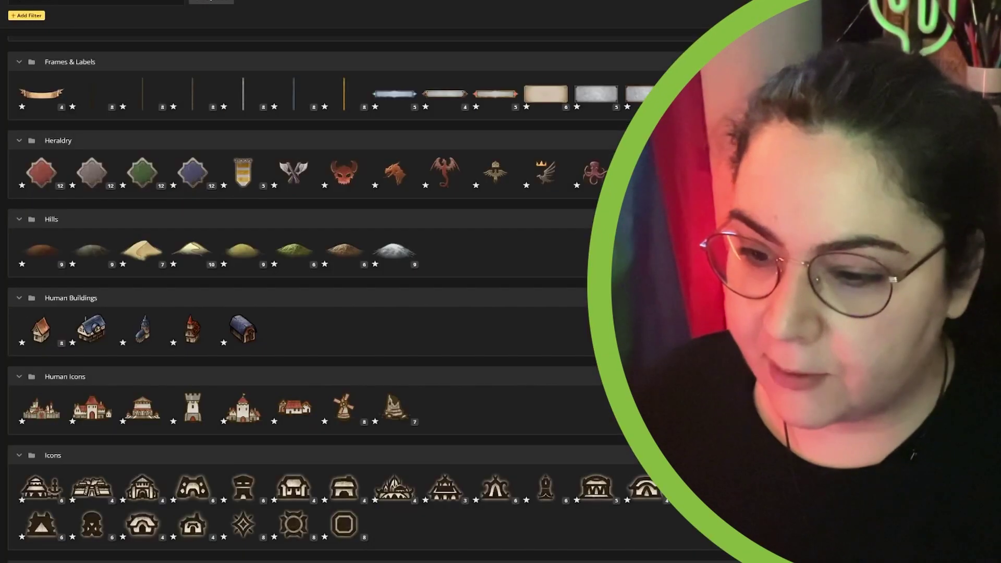
scroll(224, 409, "down", 8)
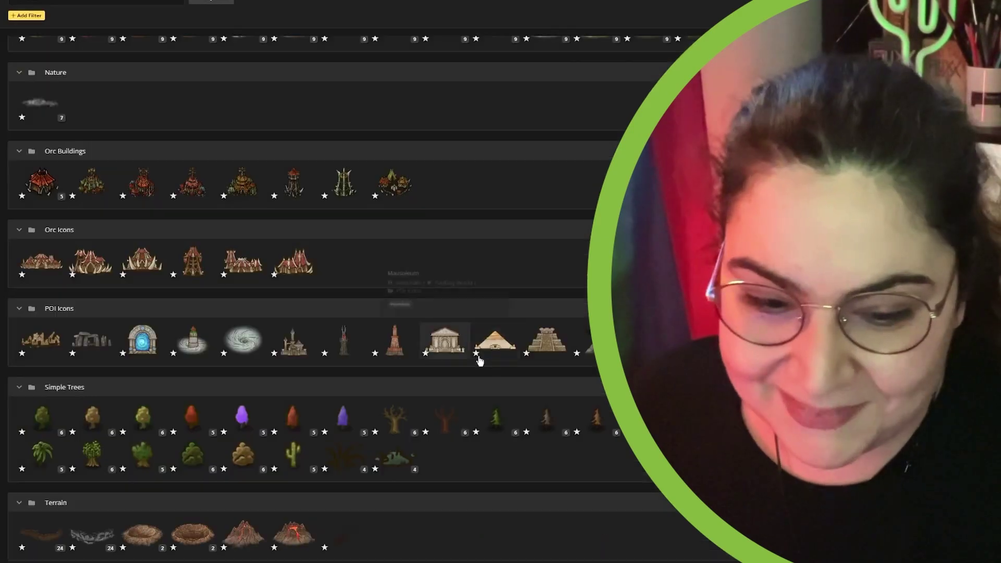
scroll(479, 359, "down", 3)
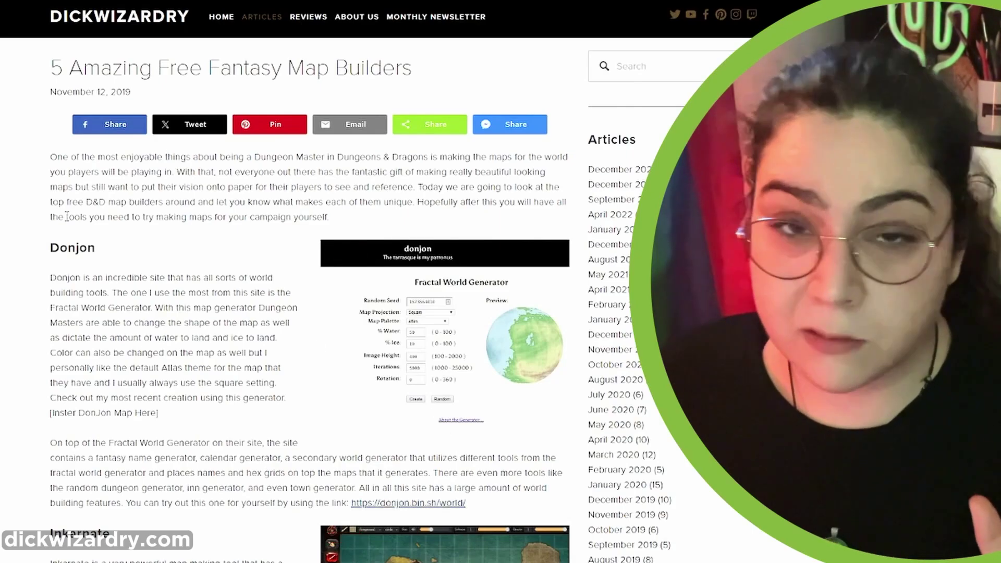
Read the "5 Amazing Free Fantasy Map Builders" article's sections on Donjon, Inkarnate, DGNFog and Azgaar's Fantasy Map Generator.
scroll(35, 234, "down", 3)
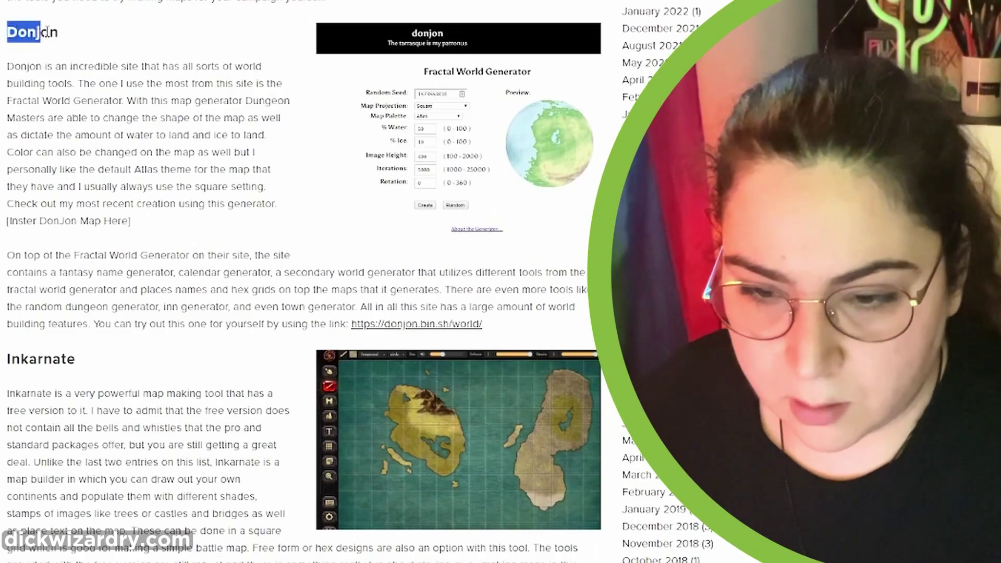
scroll(138, 102, "down", 5)
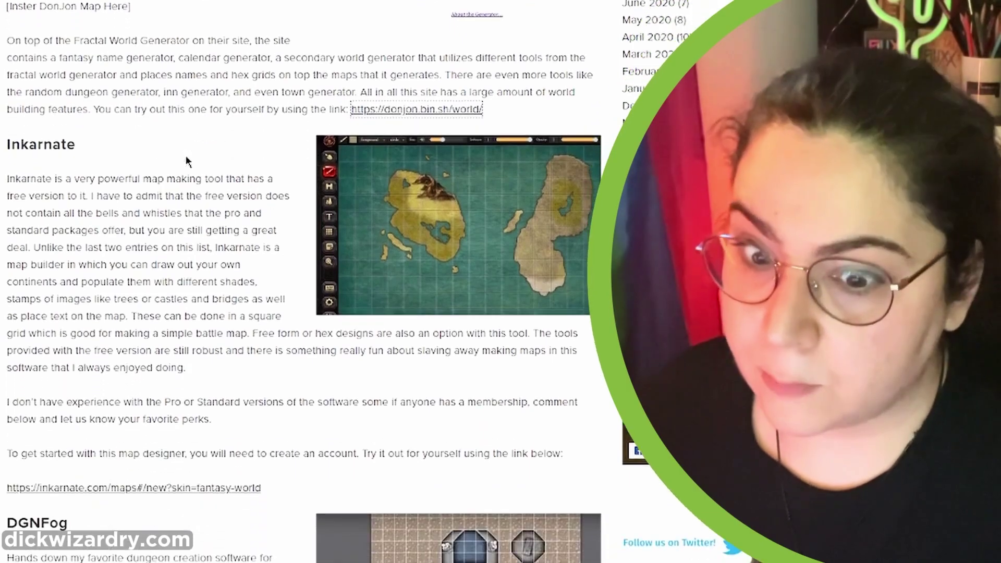
scroll(212, 263, "down", 8)
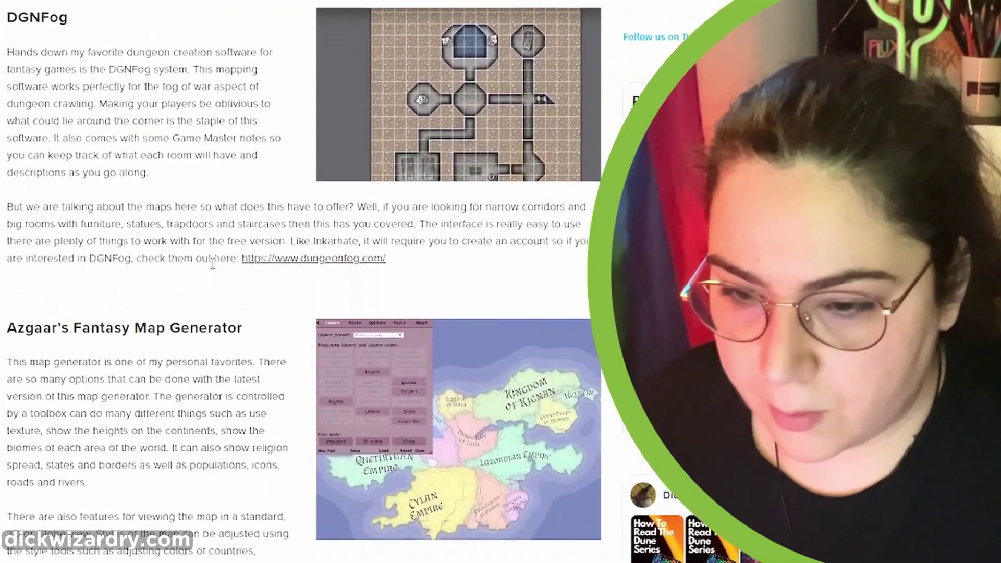
Read the article's sections on Azgaar's generator, Watabou Medieval Fantasy City Generator, Wonderdraft and ProFantasy Campaign Cartographer.
scroll(341, 246, "down", 5)
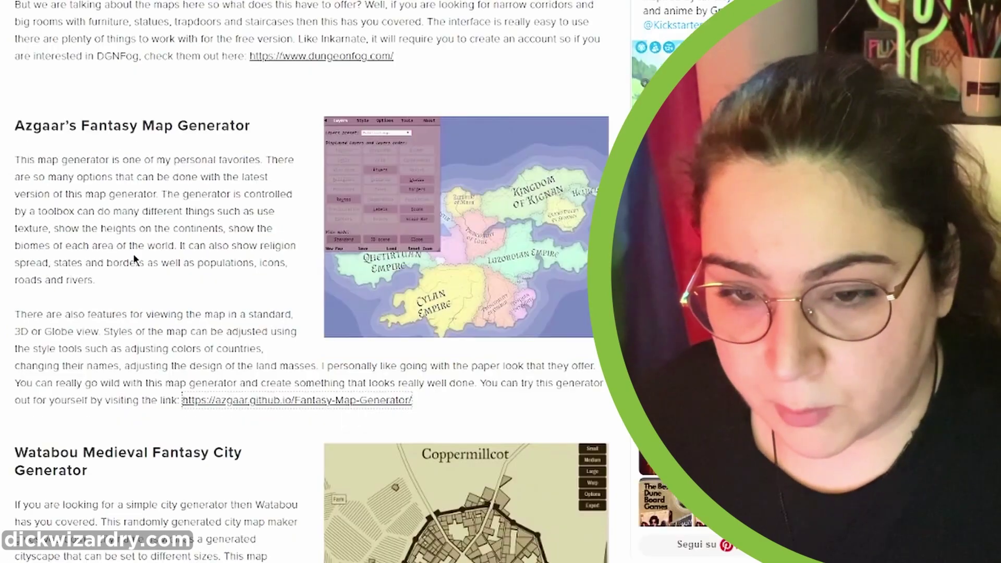
scroll(116, 246, "down", 6)
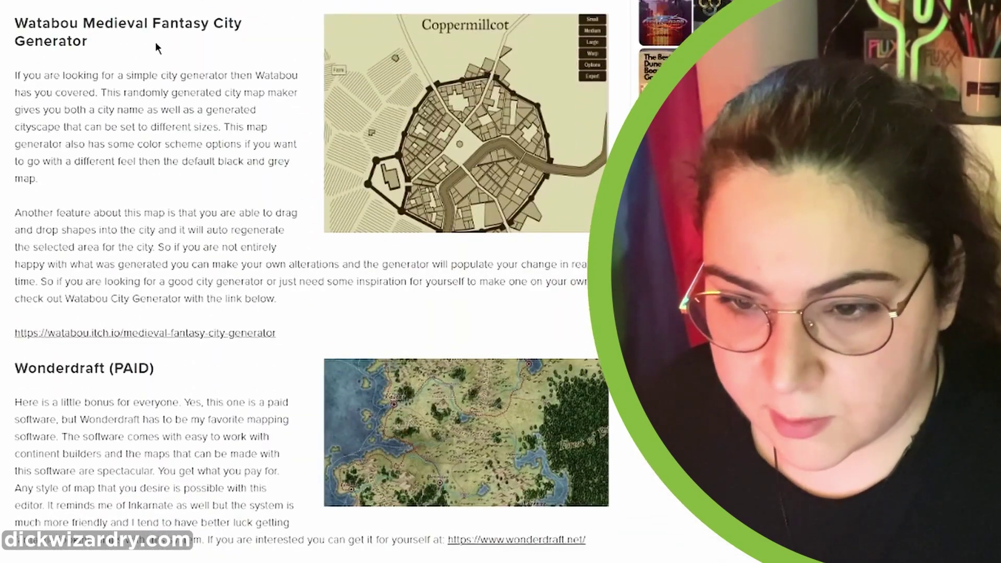
left_click(189, 333)
scroll(40, 108, "down", 5)
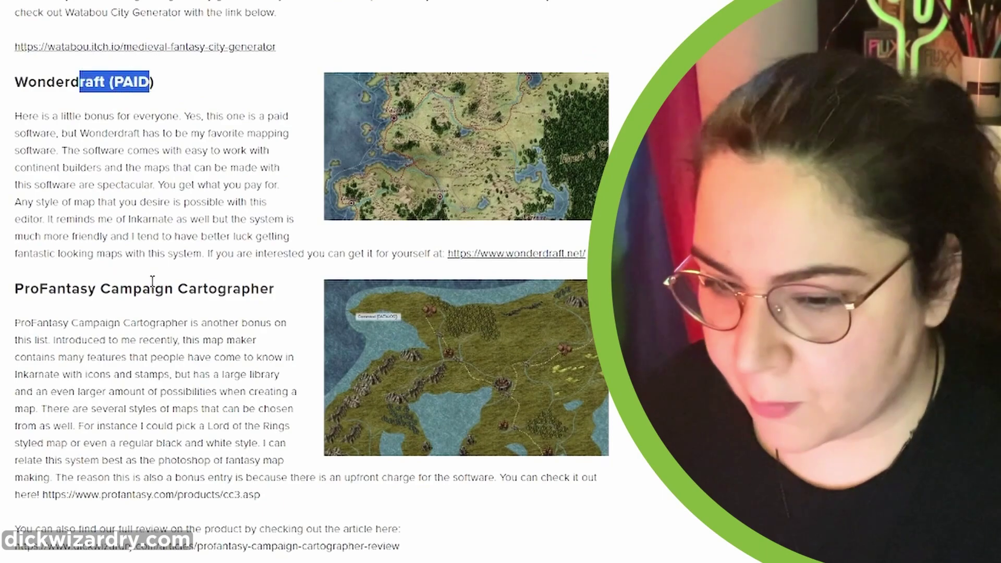
left_click_drag(77, 284, 262, 288)
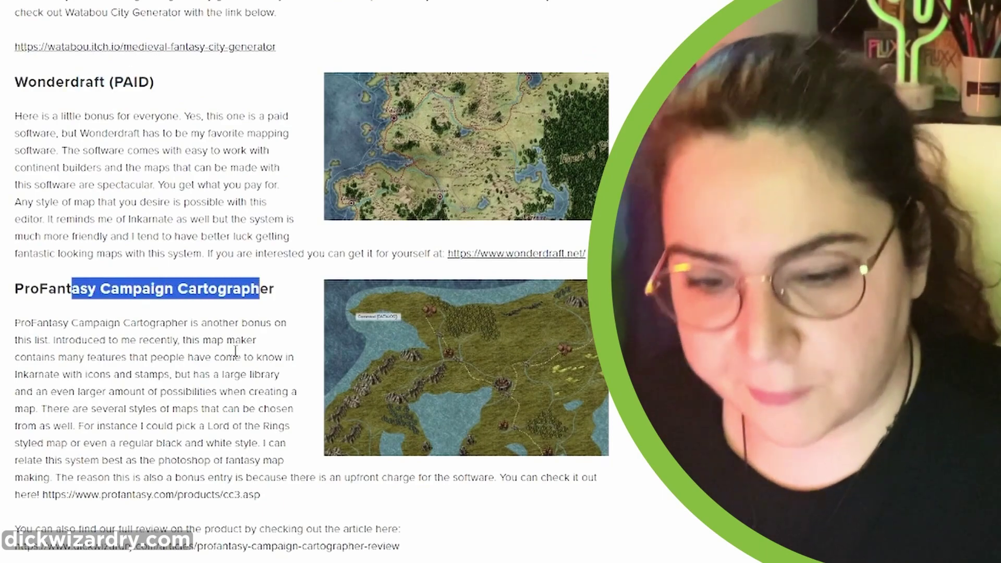
left_click(174, 341)
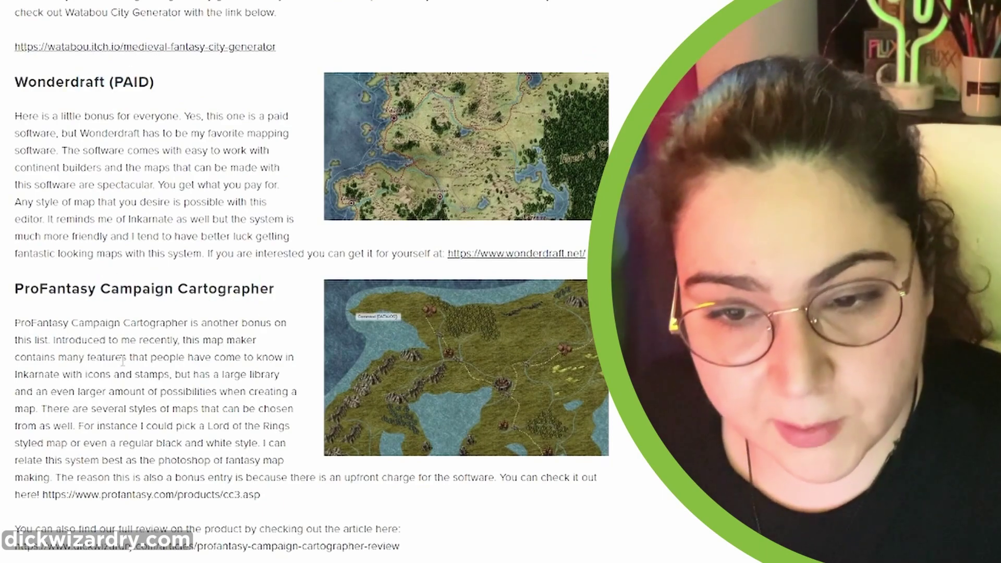
scroll(213, 414, "down", 5)
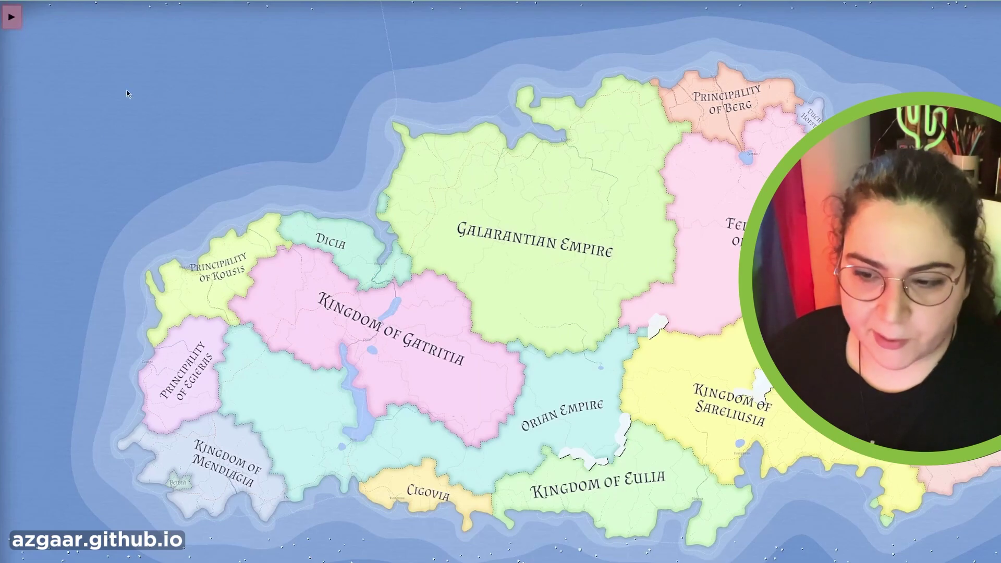
In Azgaar's Fantasy Map Generator, open the map controls and try the Religions map and Pure landmass layer presets.
left_click(12, 20)
left_click(102, 16)
left_click(48, 16)
left_click(129, 42)
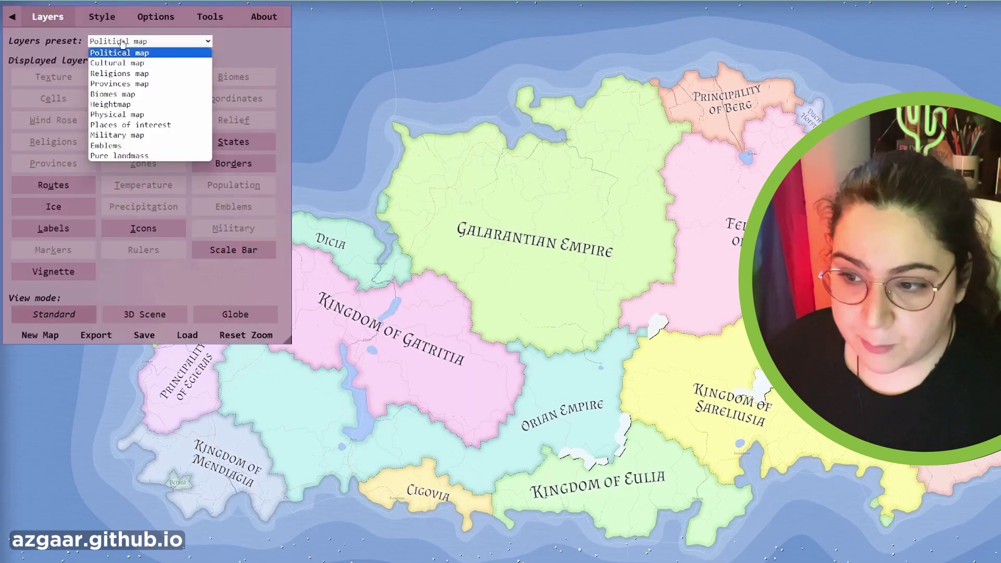
left_click(129, 74)
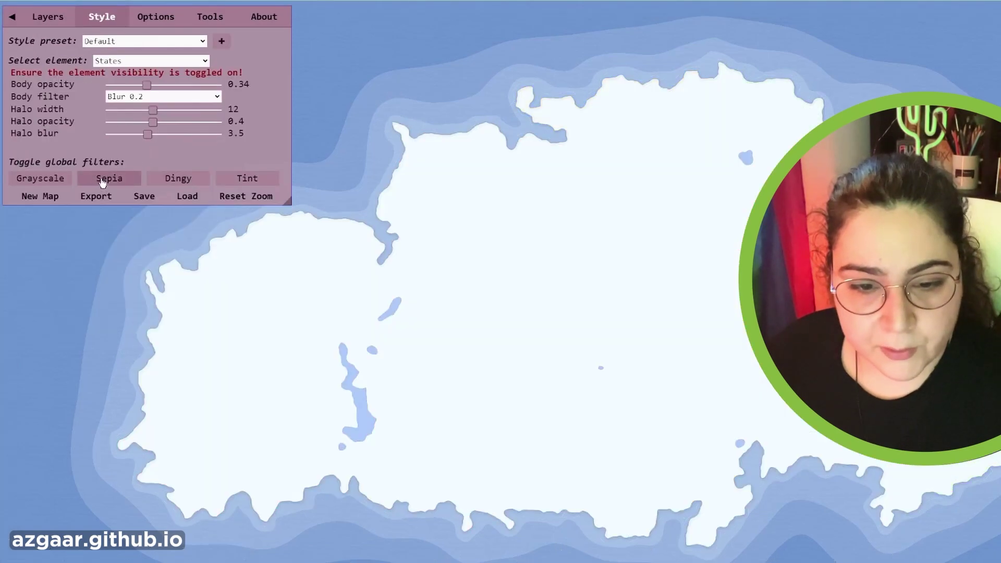
Compare the Sepia, Dingy and Tint global filters on the map and keep Sepia.
left_click(102, 180)
left_click(179, 178)
left_click(118, 181)
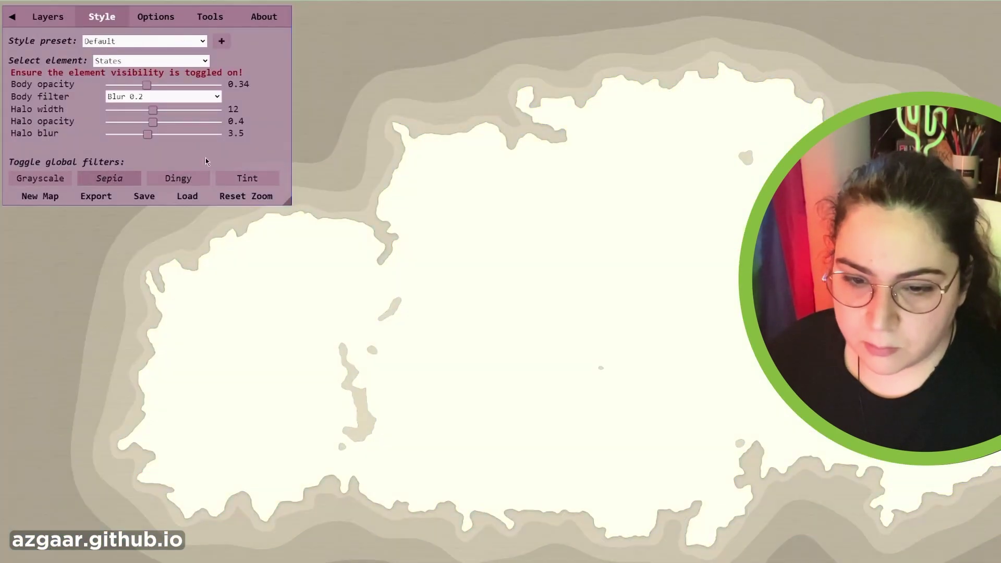
left_click(247, 178)
Open the world configuration and lower the equator temperature.
left_click(156, 16)
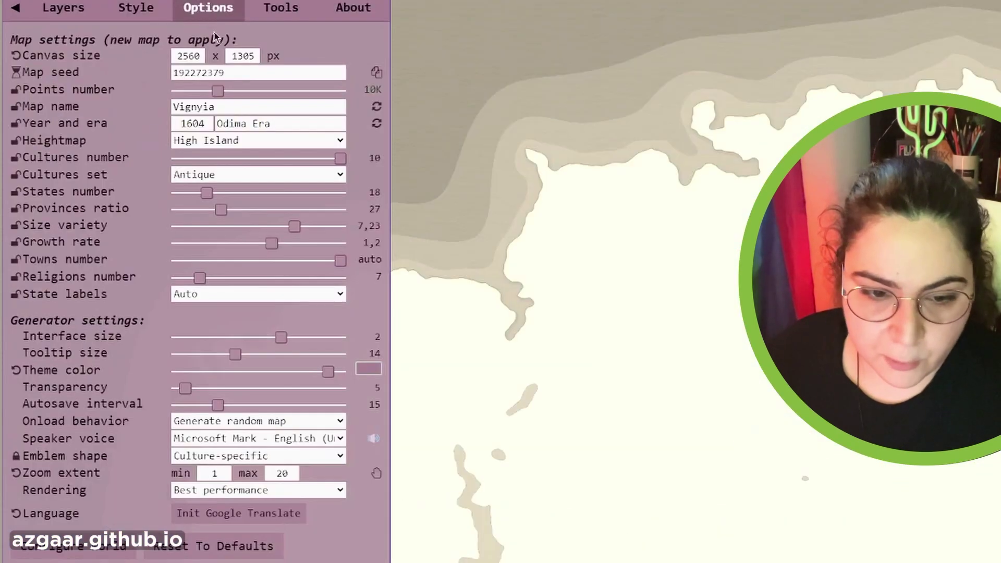
left_click(73, 546)
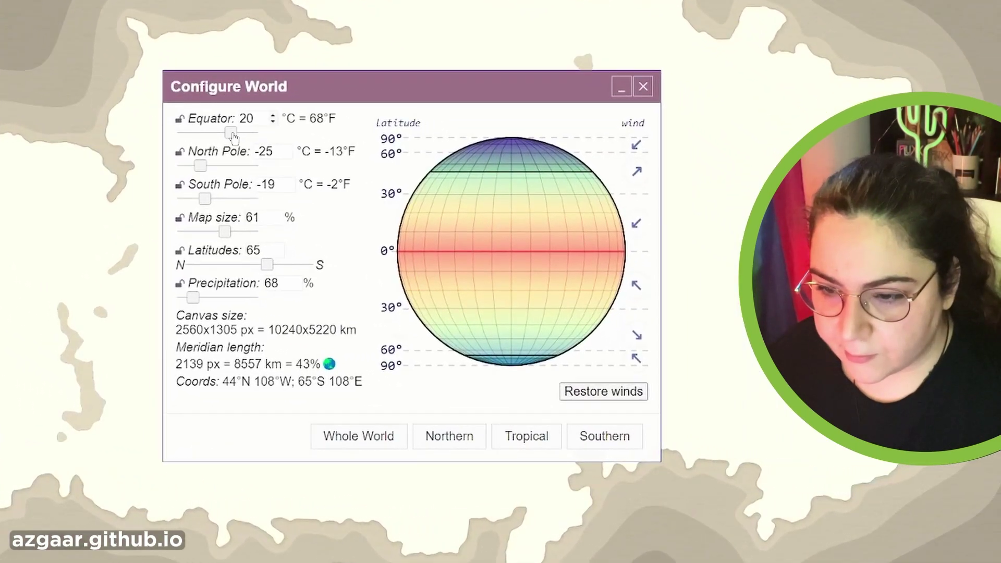
mouse_move(232, 137)
left_mouse_down()
mouse_move(213, 136)
mouse_move(221, 136)
left_mouse_up()
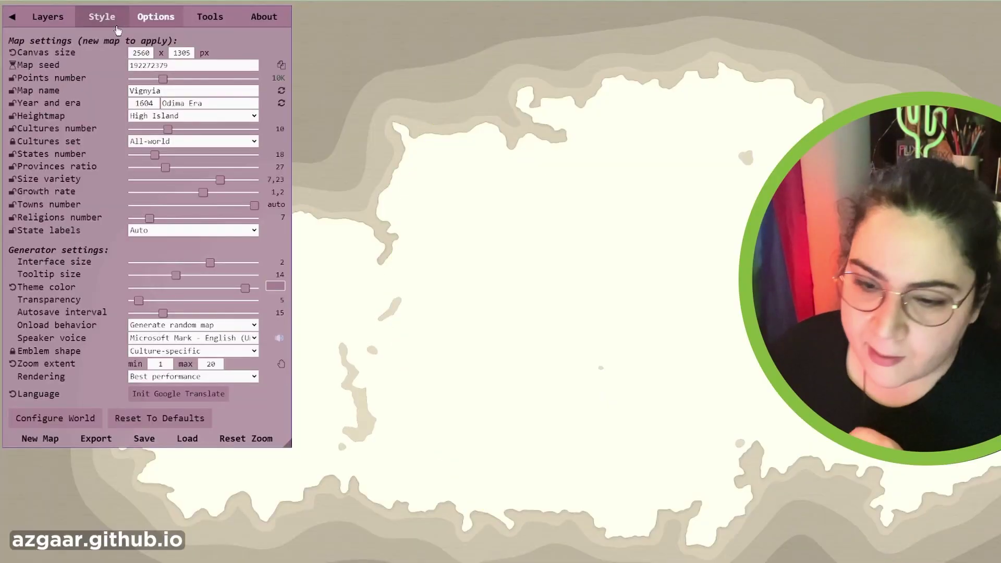
Edit the heightmap in Keep mode and paint raised ridges across the landmass with a brush of radius 41 and power 8.
left_click(219, 20)
left_click(58, 60)
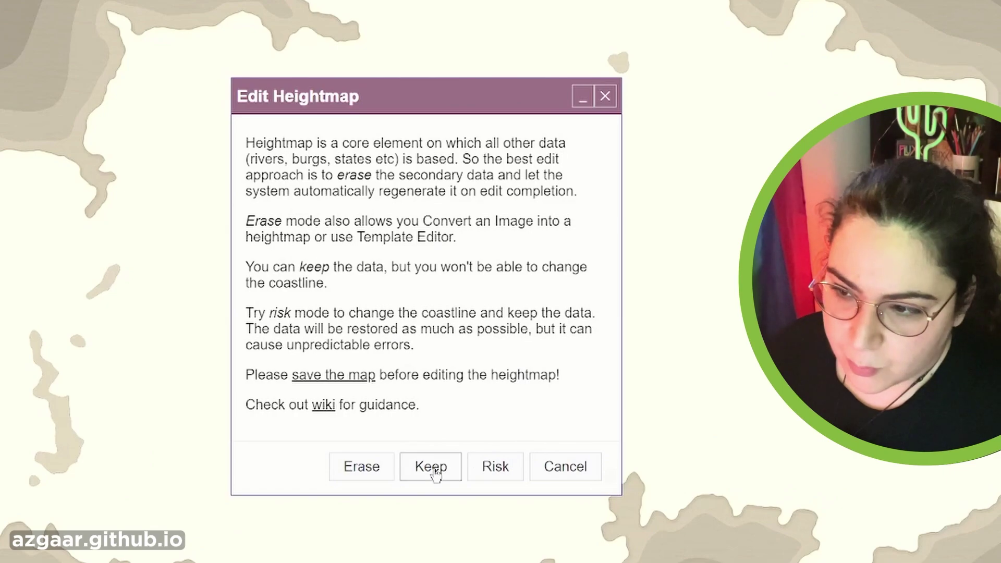
left_click(433, 468)
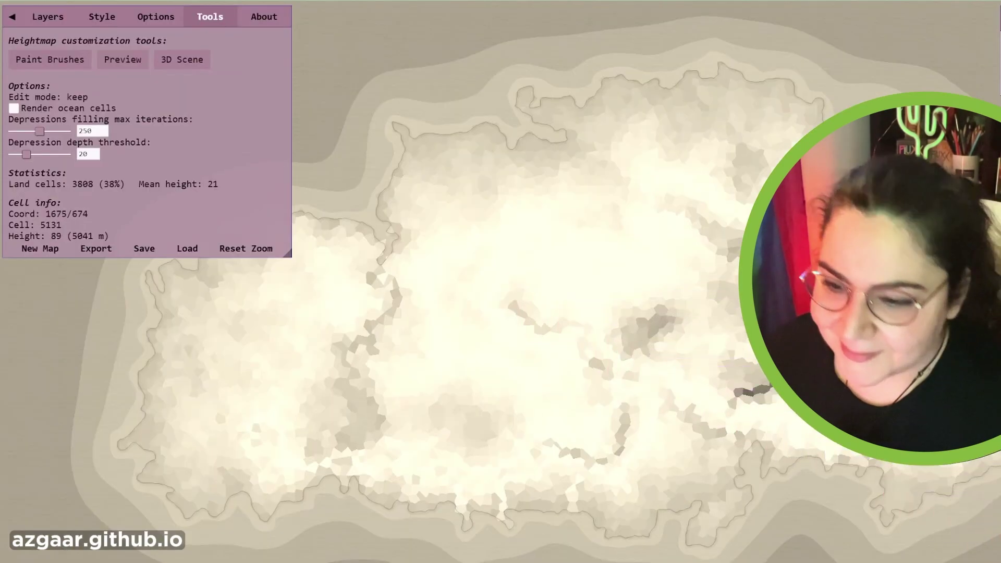
left_click(50, 60)
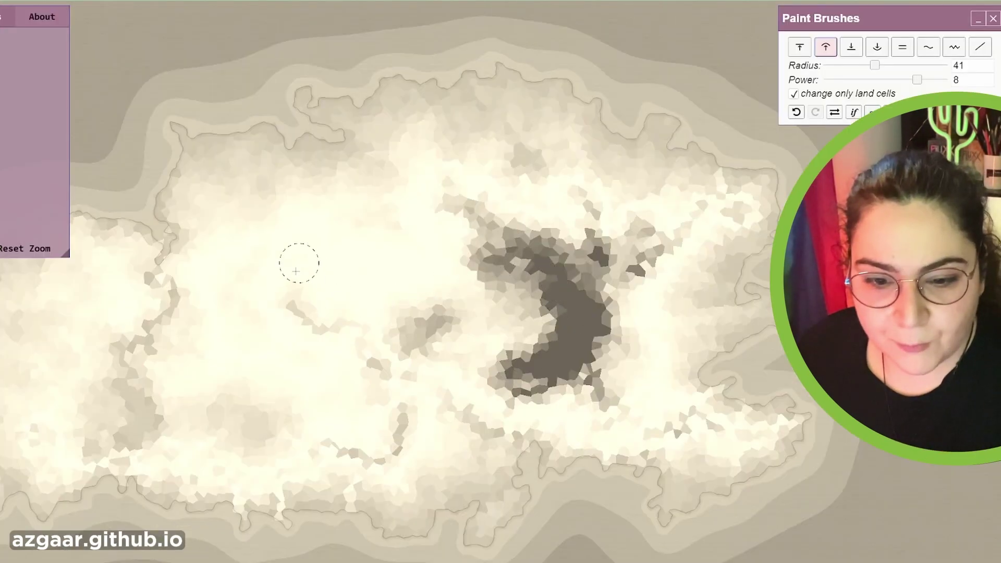
left_click_drag(429, 323, 358, 329)
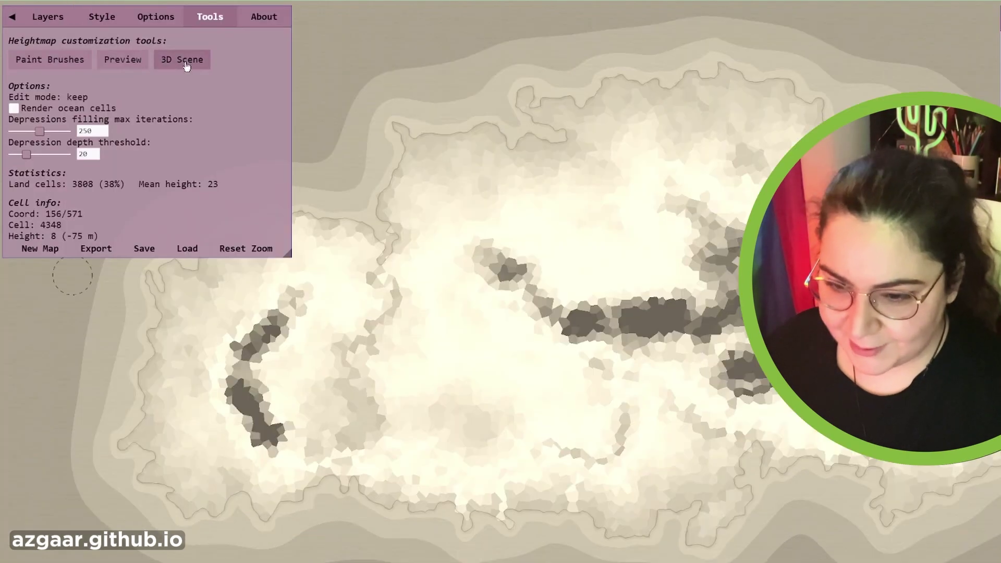
Show the edited heightmap in a 3D preview and move the preview window over the upper part of the map.
left_click(186, 64)
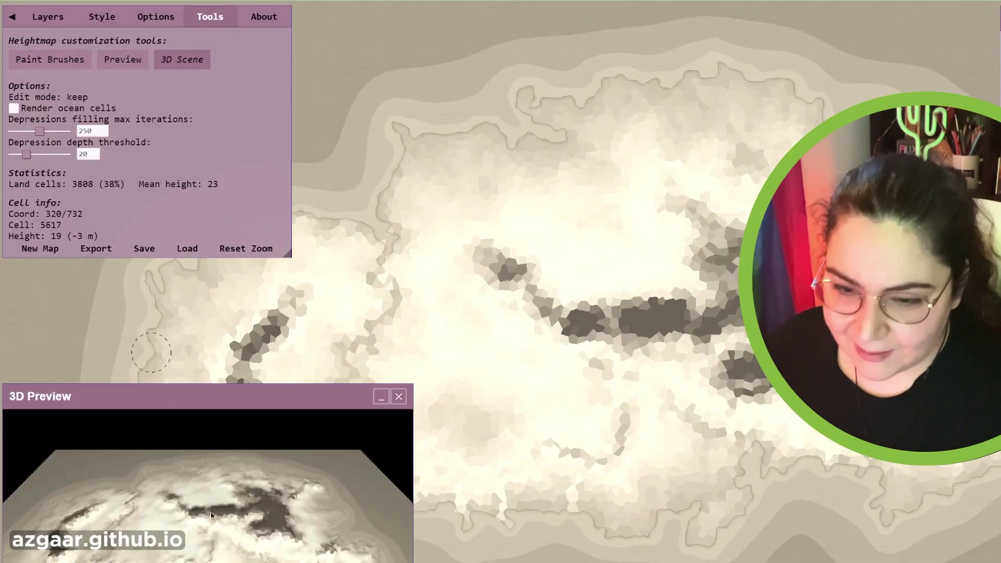
left_click_drag(209, 397, 578, 129)
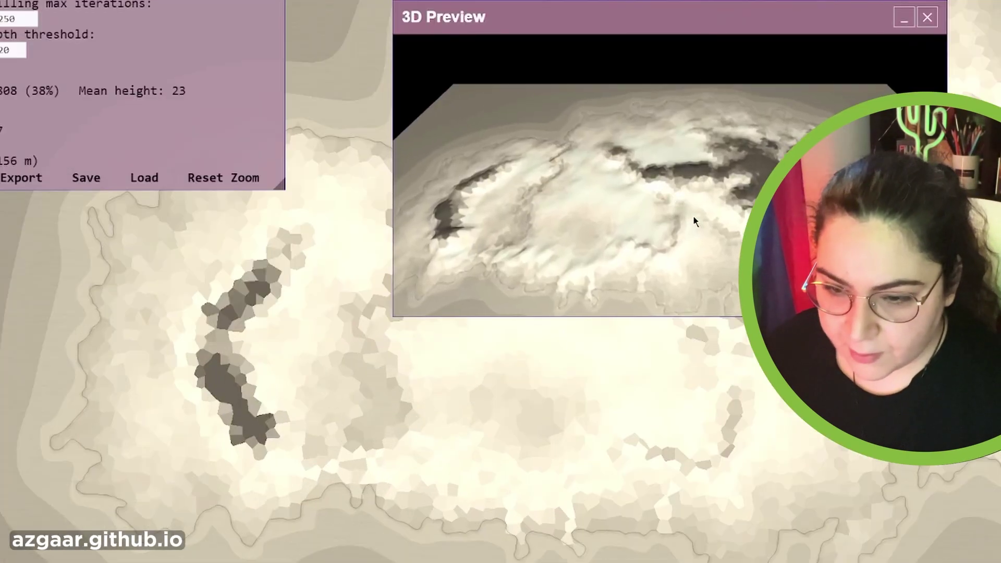
left_click_drag(189, 281, 220, 307)
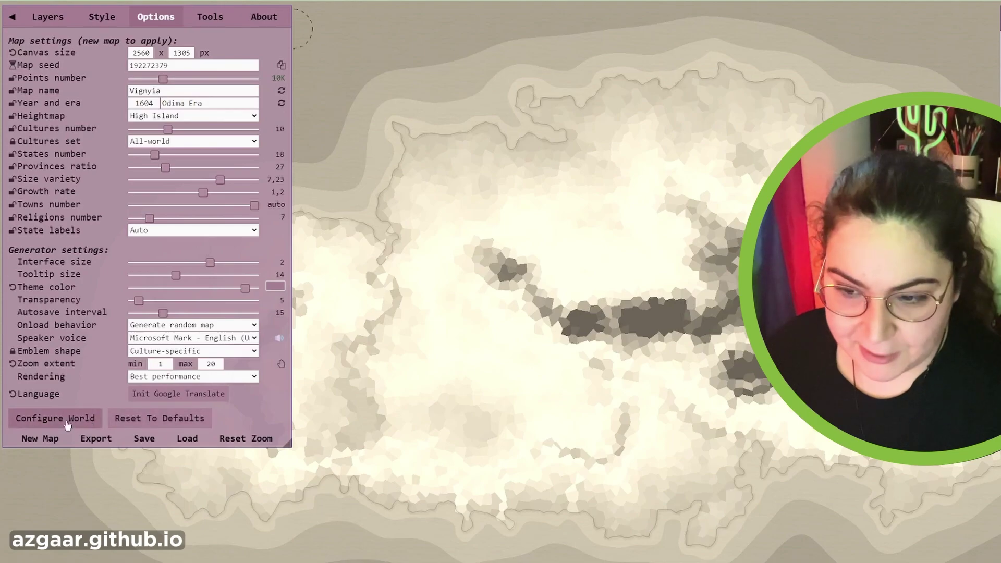
View the terrain as a 3D scene with the Biomes, Coordinates, Rivers and Borders layers shown, and exit heightmap customization.
left_click(271, 19)
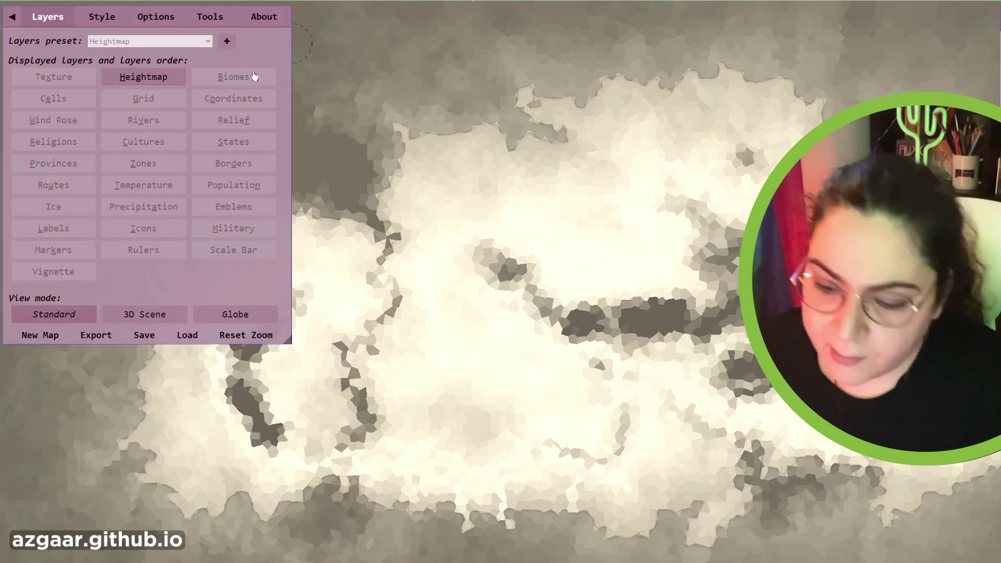
left_click(254, 77)
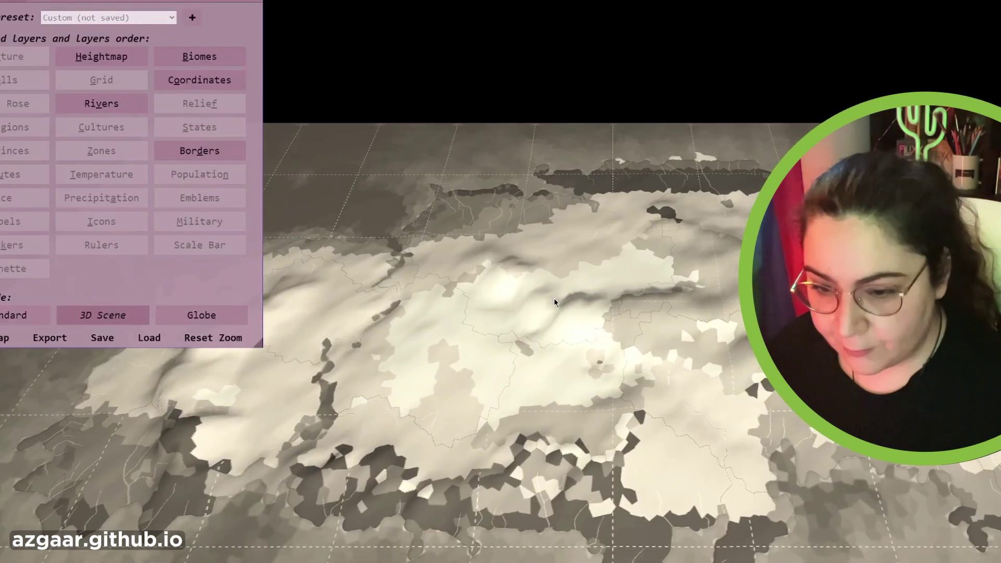
left_click_drag(553, 299, 246, 224)
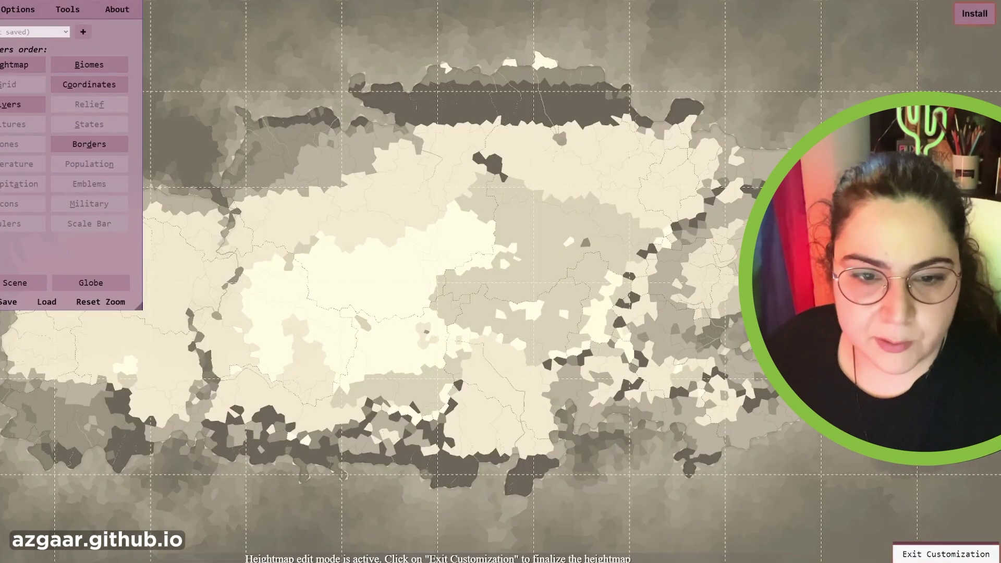
left_click(957, 555)
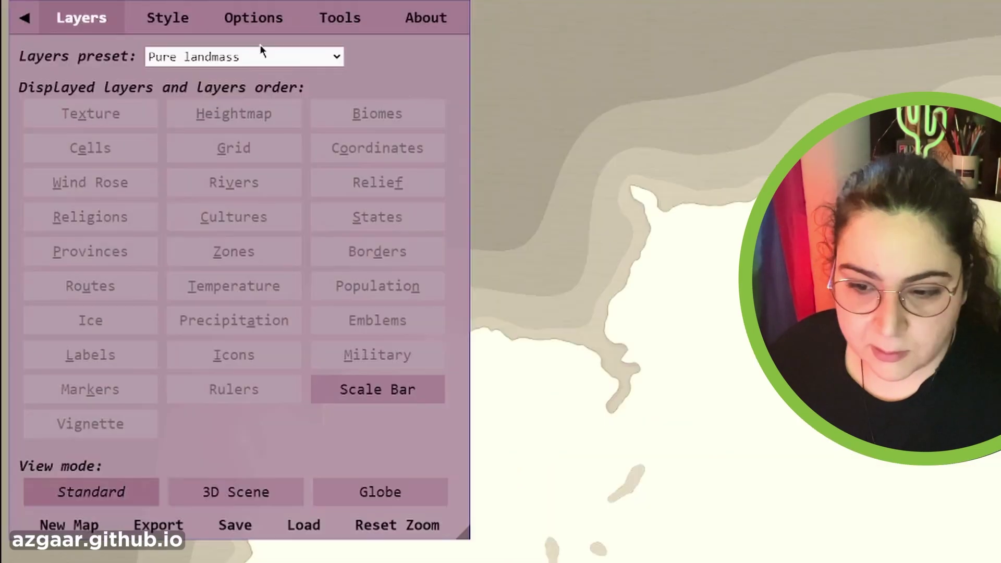
Compare the Emblems, Military map and Political map layer presets and settle on Cultural map.
left_click(25, 33)
left_click(198, 223)
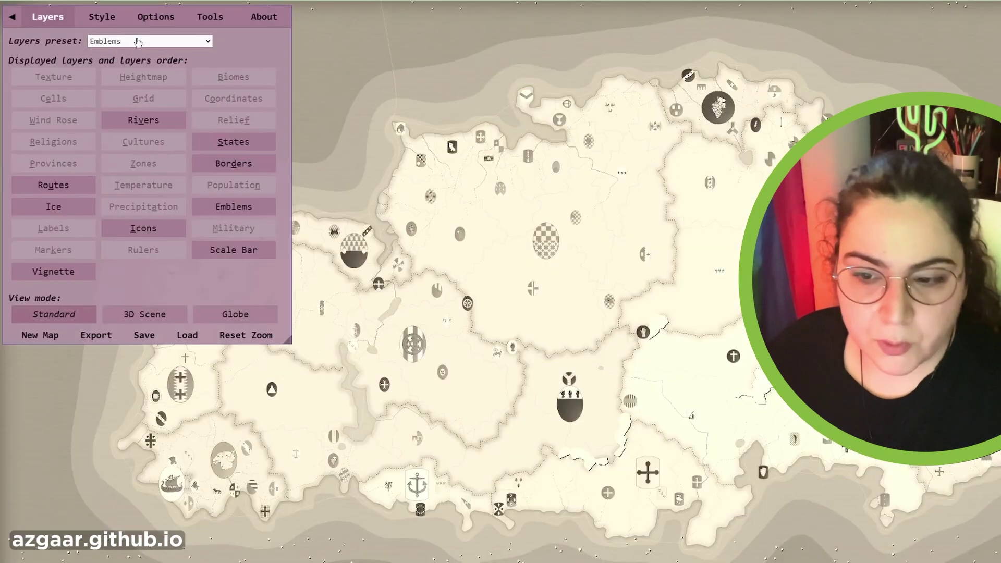
left_click(137, 41)
left_click(117, 135)
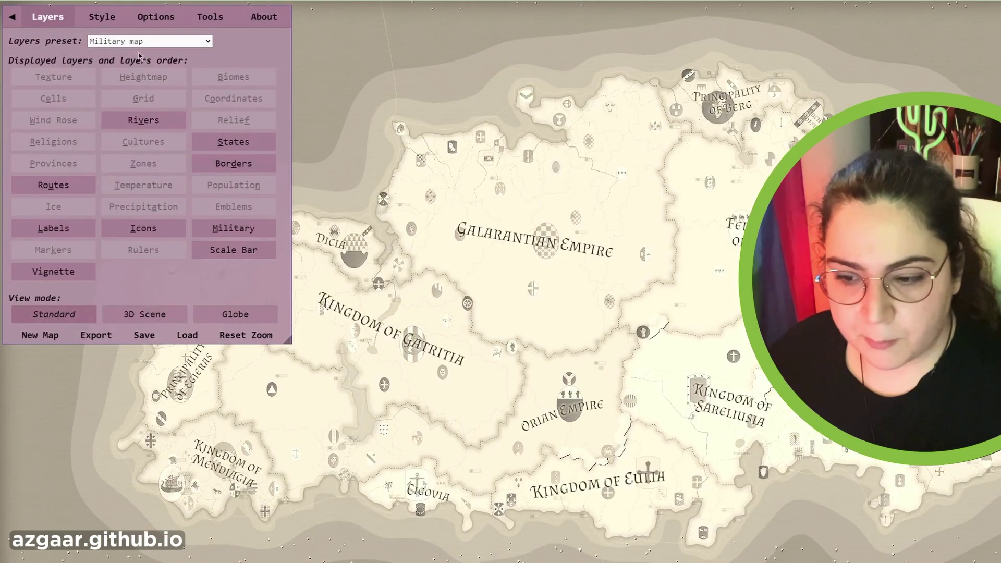
left_click(142, 43)
left_click(143, 53)
left_click(144, 44)
left_click(140, 61)
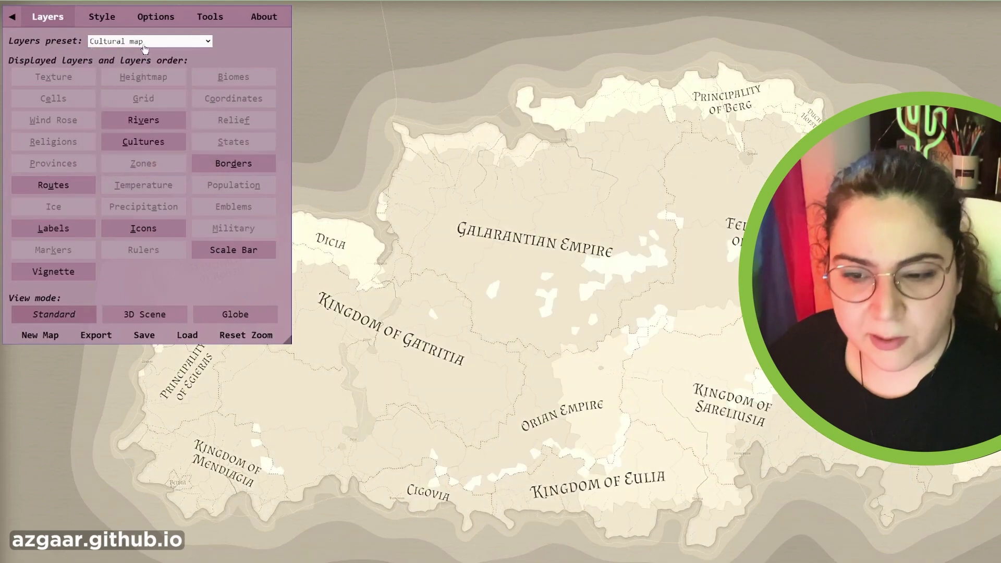
left_click(145, 45)
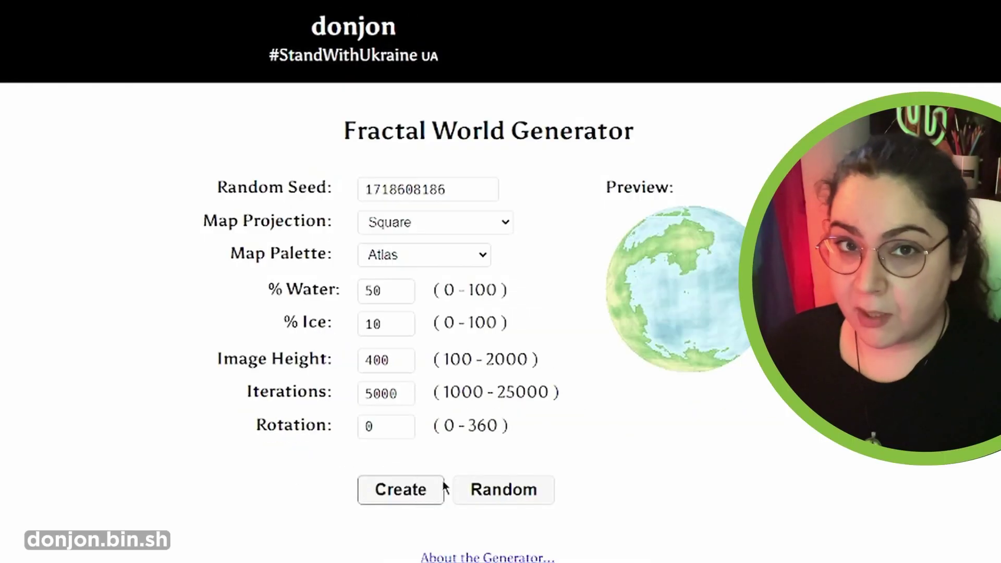
In donjon's Fractal World Generator, create worlds with the Square, Mercator and one further map projection at 50% water and 10% ice.
left_click(442, 489)
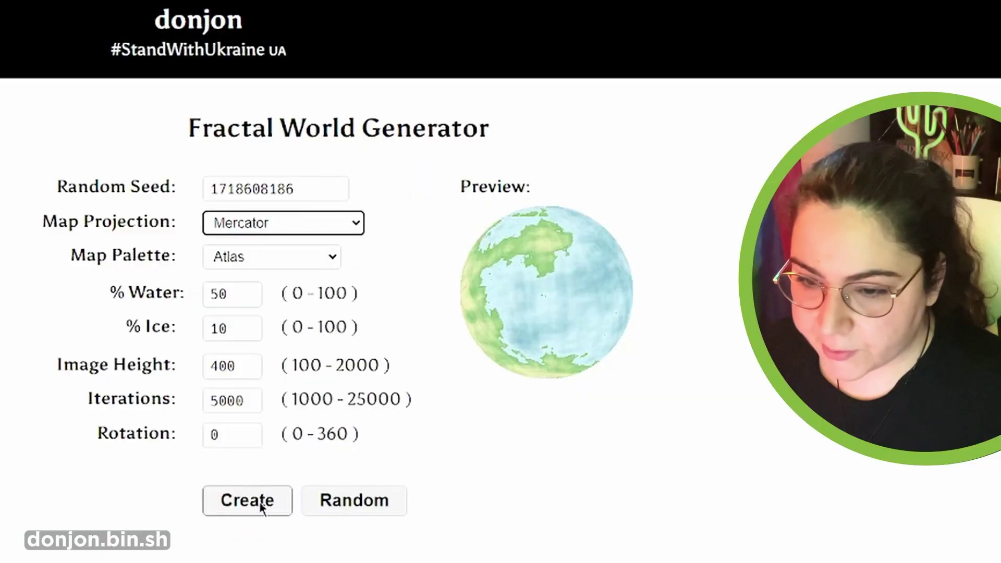
left_click(265, 502)
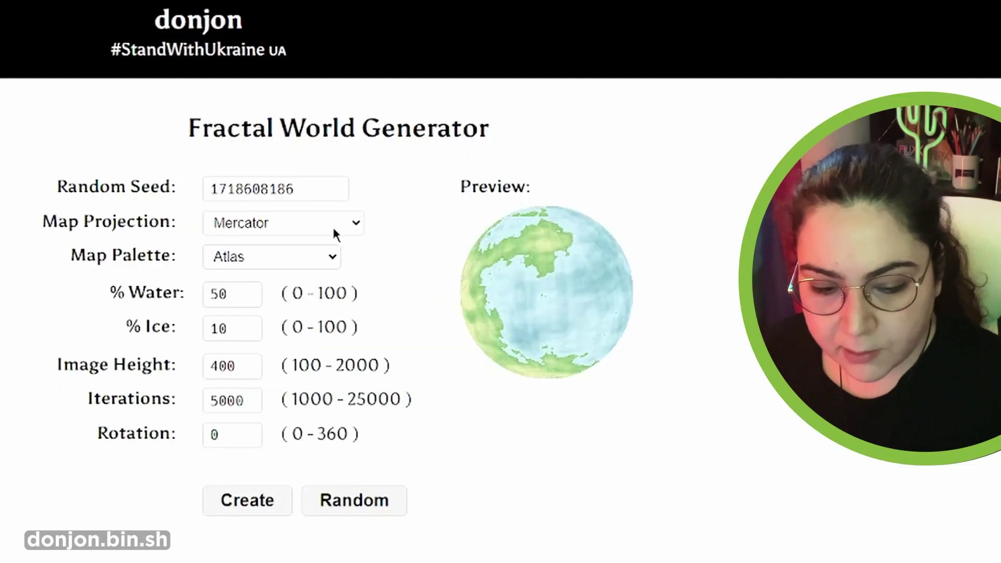
left_click(333, 225)
left_click(304, 282)
left_click(258, 498)
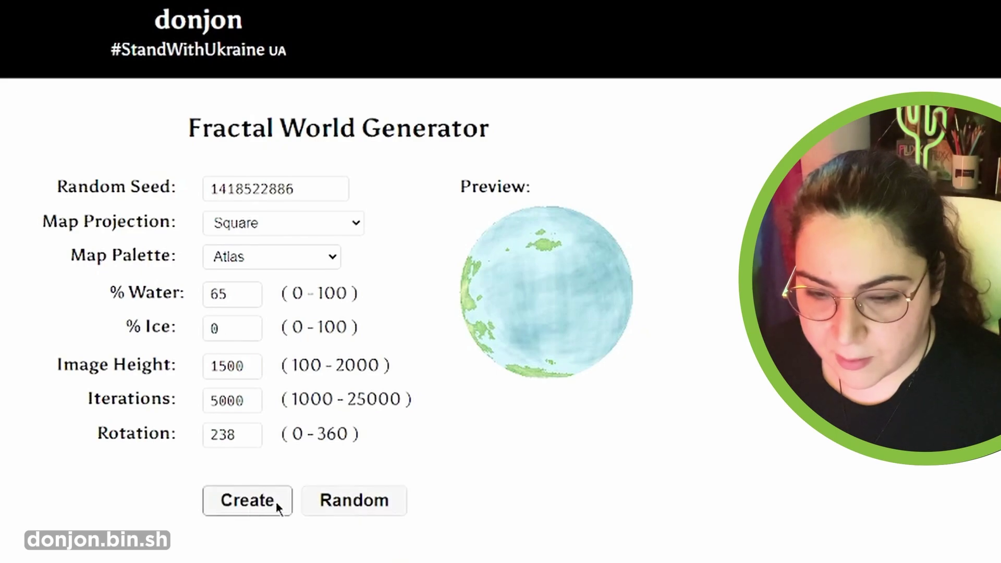
Create a Square world map from randomized settings with 65% water, 0% ice, image height 1500 and rotation 238, and look it over.
left_click(233, 505)
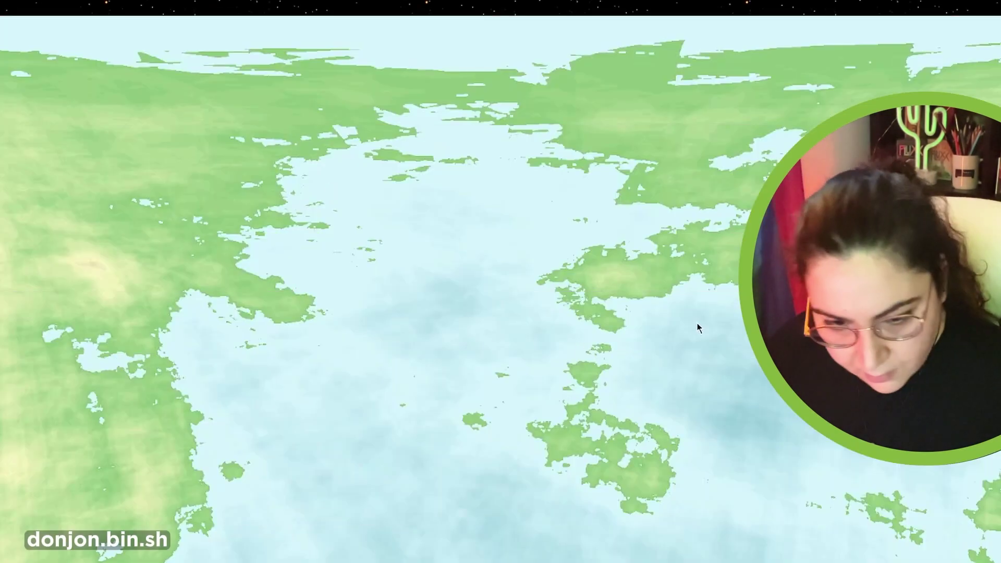
scroll(699, 327, "down", 1)
scroll(699, 327, "down", 1)
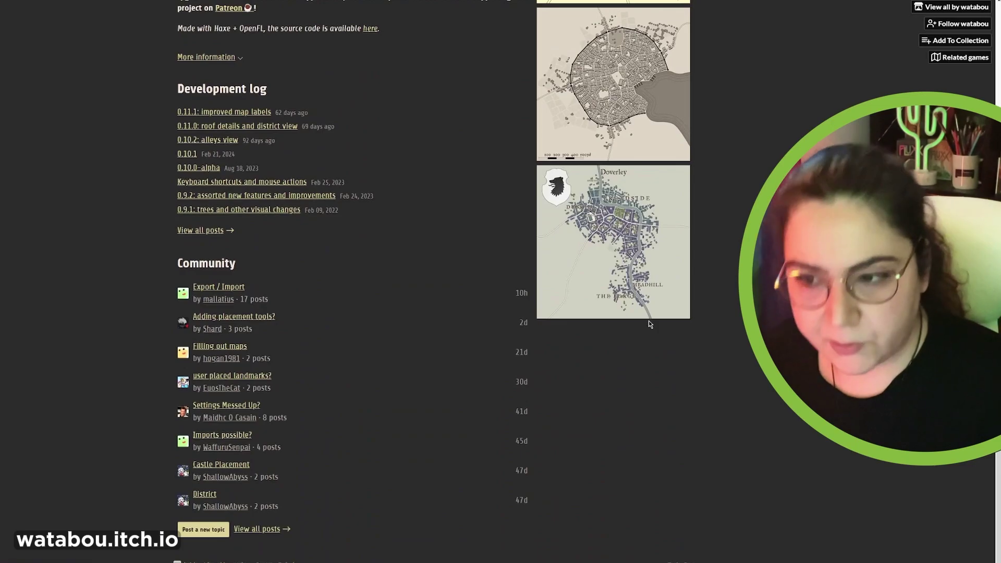
In Watabou's city generator, return to the Haunted Water map, generate a new city and open its map options.
scroll(649, 320, "up", 15)
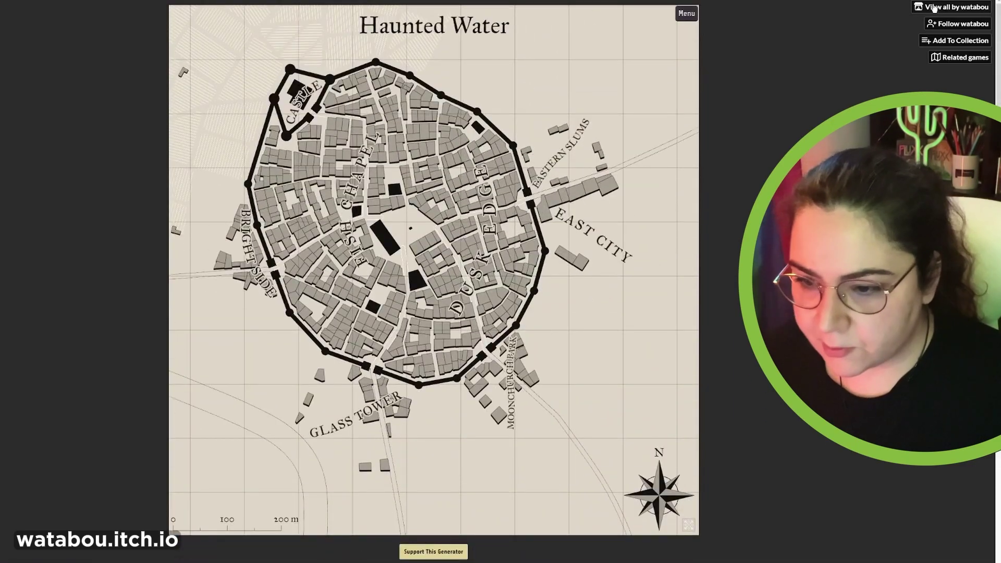
left_click(687, 13)
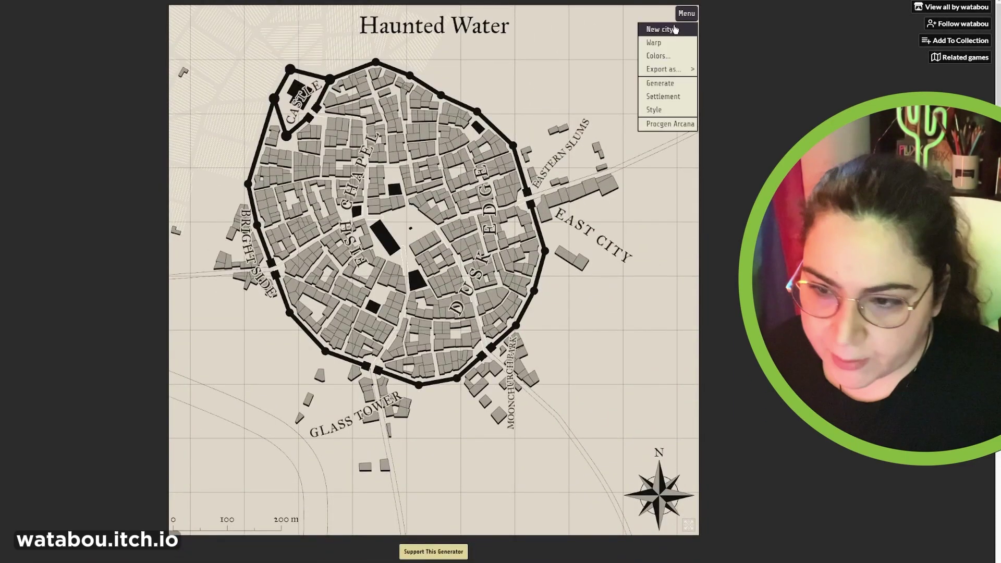
left_click(673, 26)
left_click(692, 12)
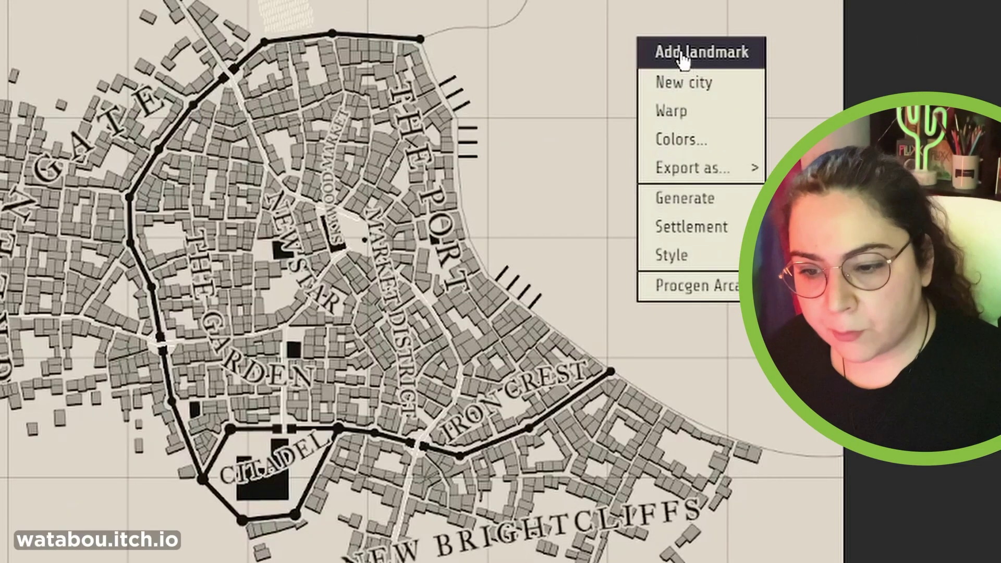
Warp the city map, reshaping the town wall beside The Port and pulling its northern corner outward into the fields.
left_click(686, 113)
left_click_drag(611, 197, 615, 201)
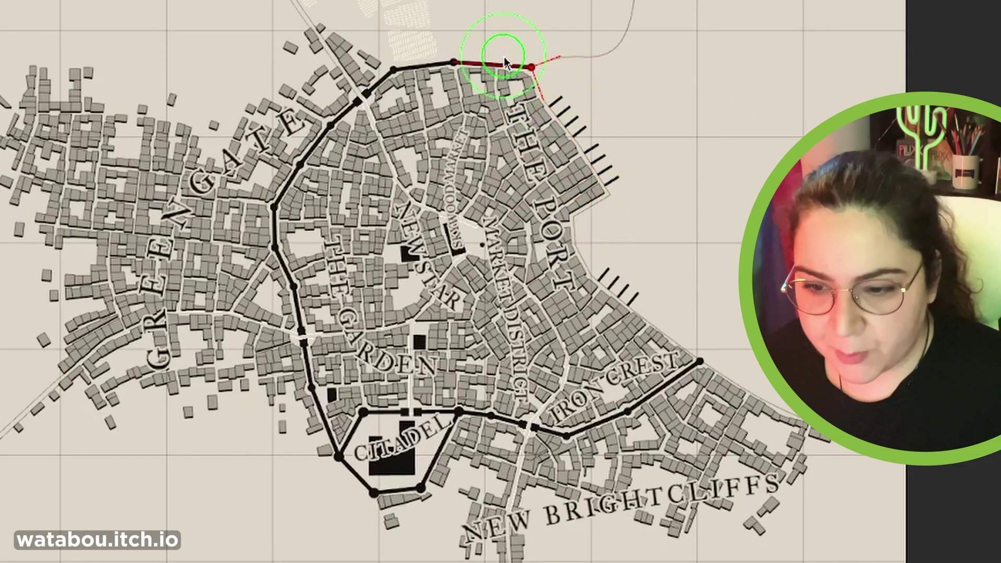
left_click_drag(505, 8, 501, 13)
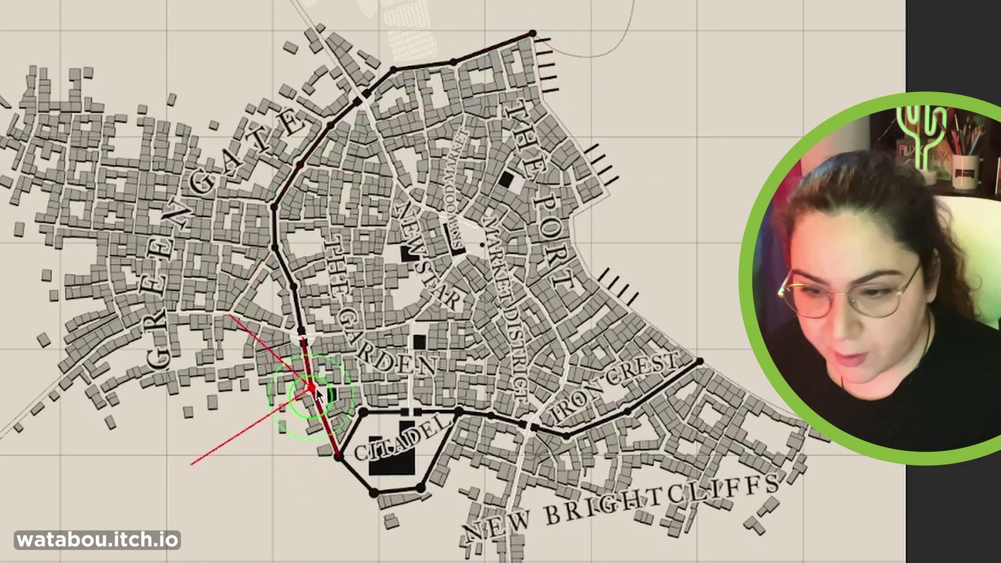
left_click_drag(545, 130, 547, 129)
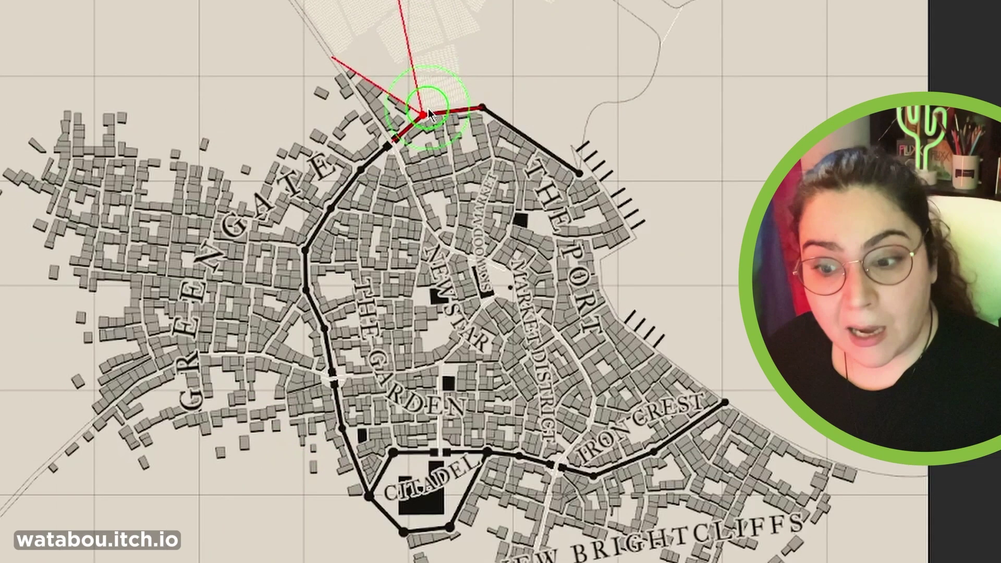
left_click_drag(415, 1, 417, 1)
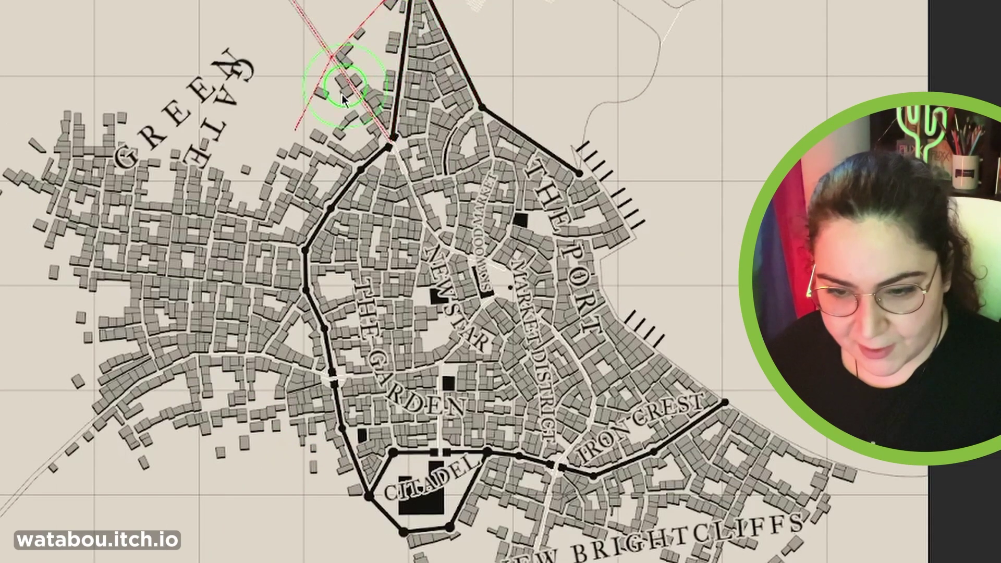
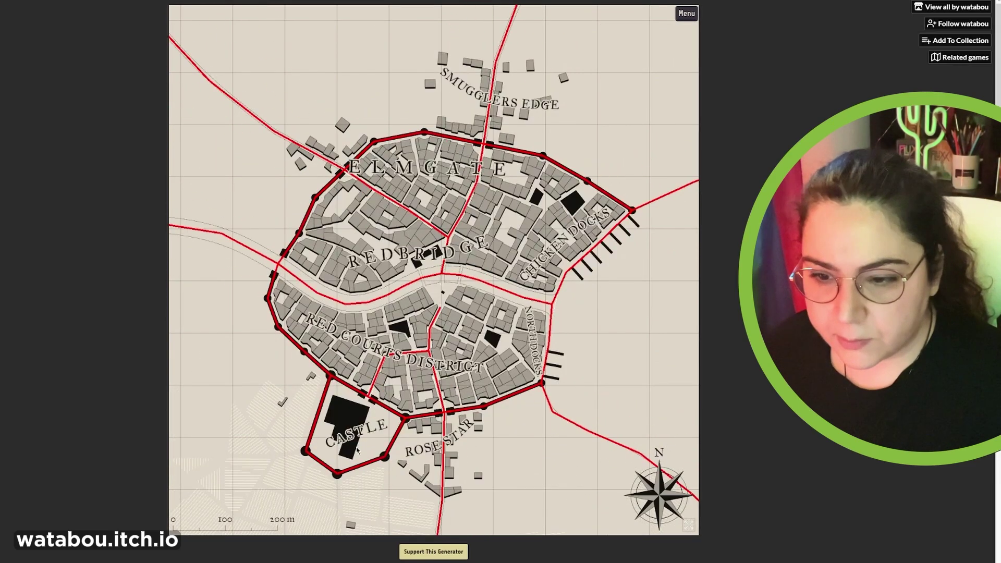
Switch the warp mode from Rotate to Bloat and apply the warp to the riverside city.
left_click(687, 14)
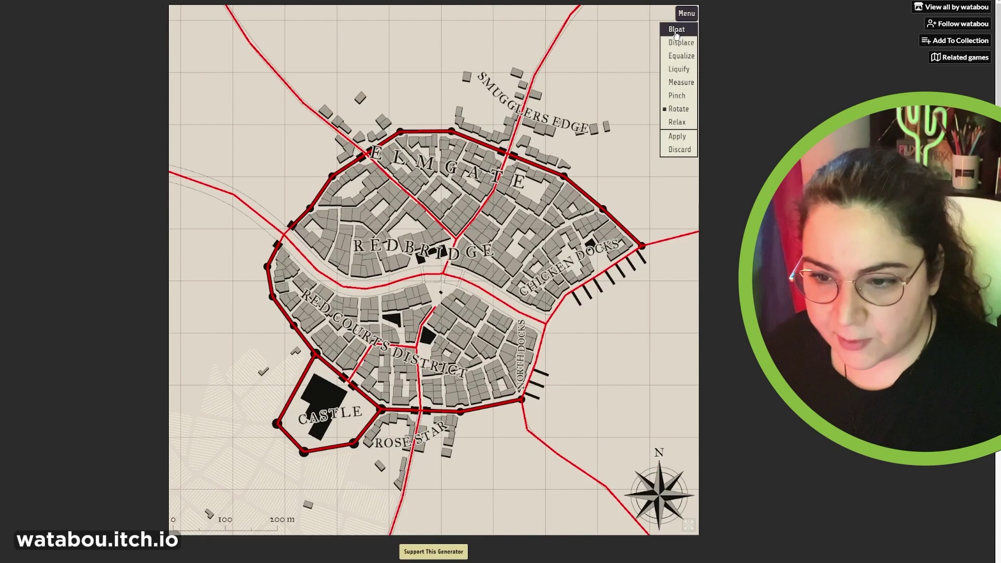
left_click(676, 31)
left_click(687, 15)
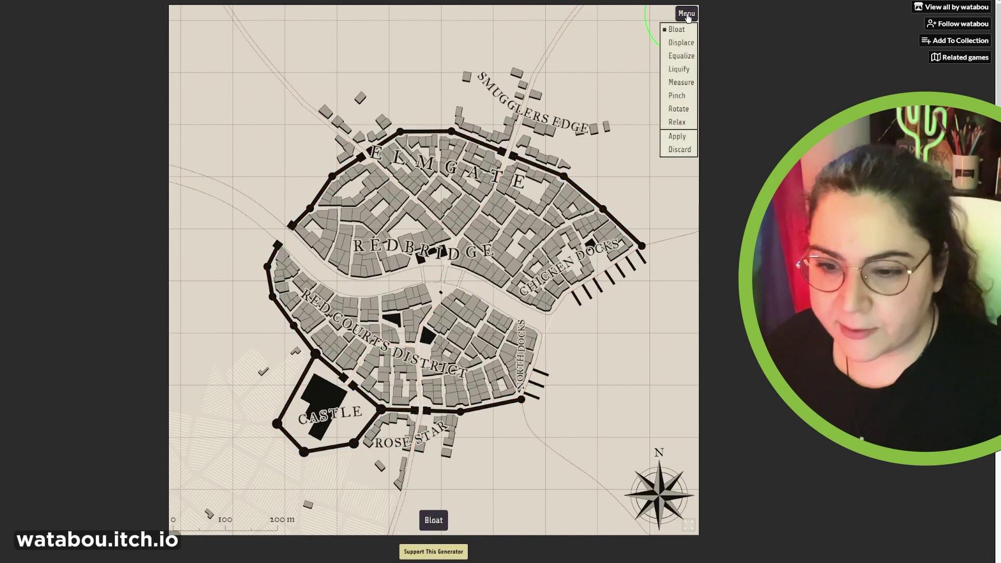
left_click(677, 136)
Generate five new random cities one after another.
left_click(687, 14)
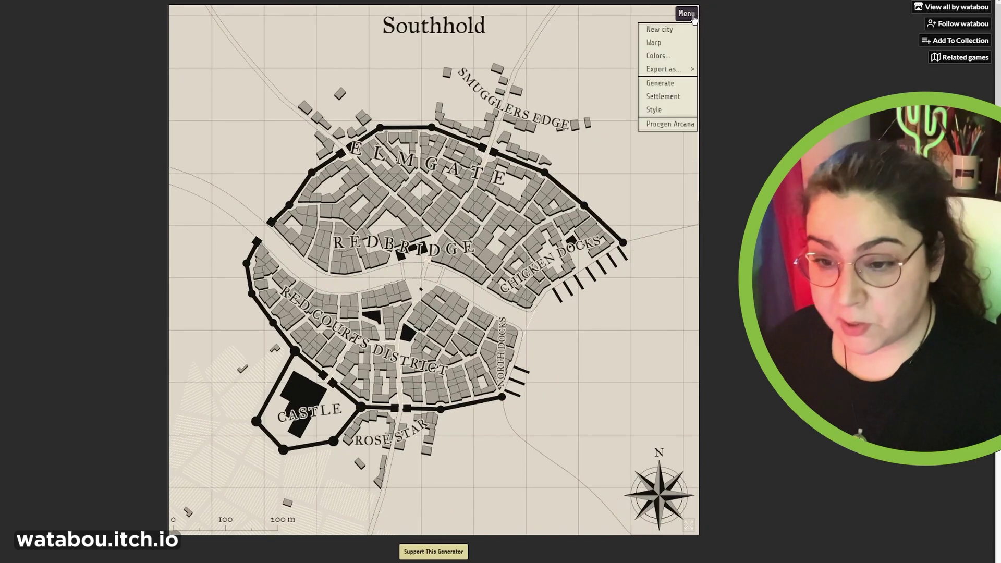
left_click(671, 29)
left_click(687, 14)
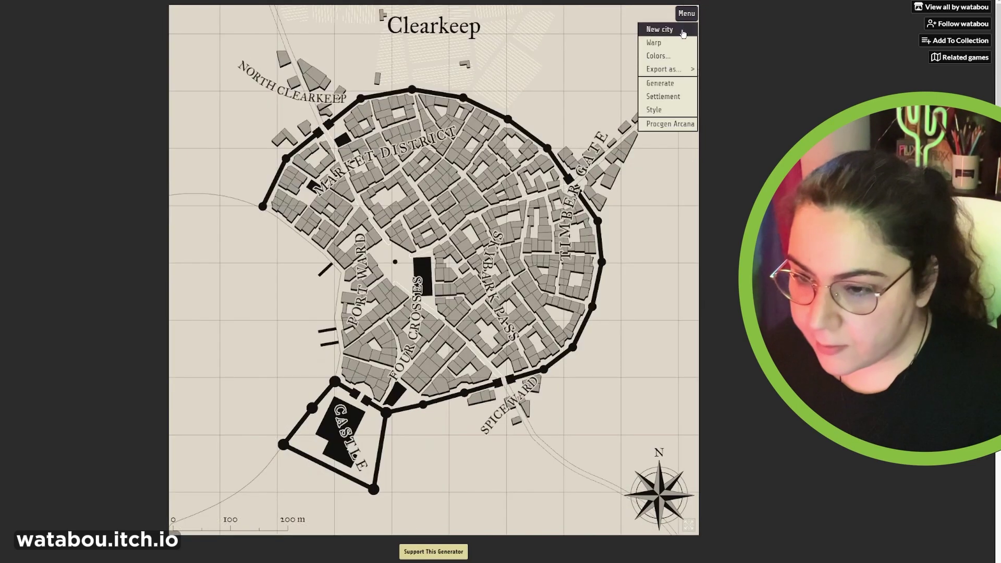
left_click(677, 30)
left_click(685, 16)
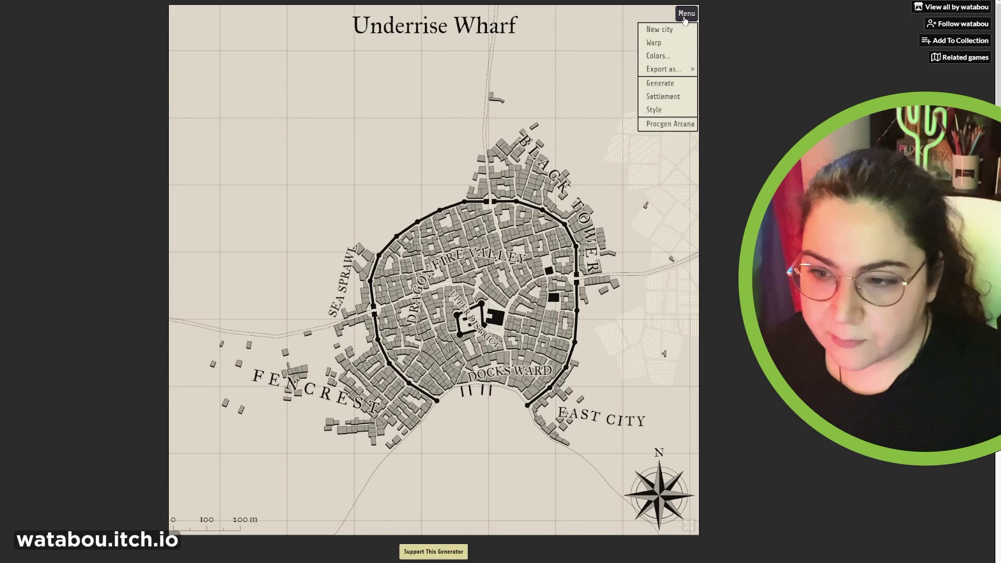
left_click(684, 33)
left_click(687, 15)
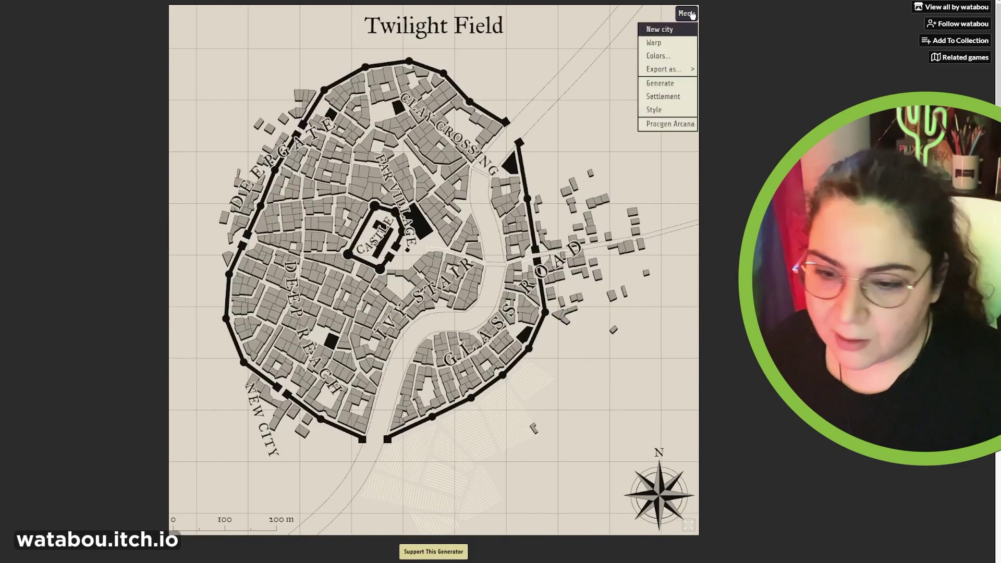
left_click(687, 30)
left_click(686, 14)
left_click(688, 30)
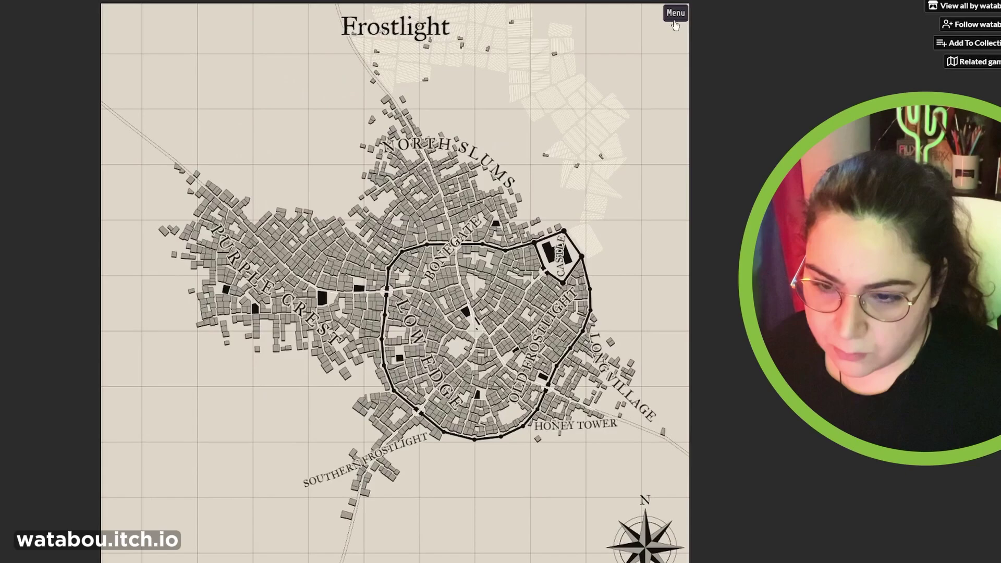
Try a custom color scheme for the city with paper D8D0A9 and roofs 7F5B5C.
left_click(691, 15)
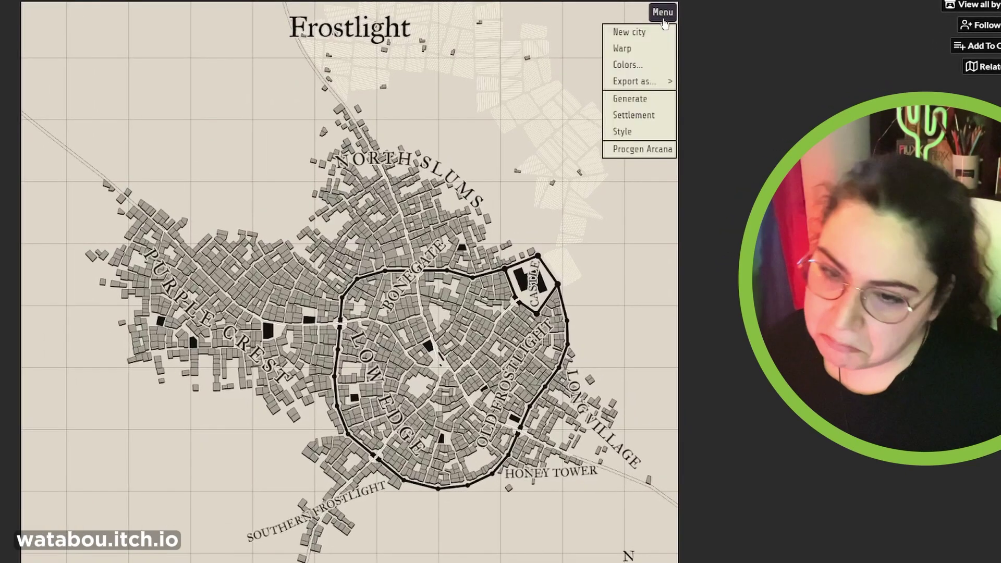
left_click(627, 64)
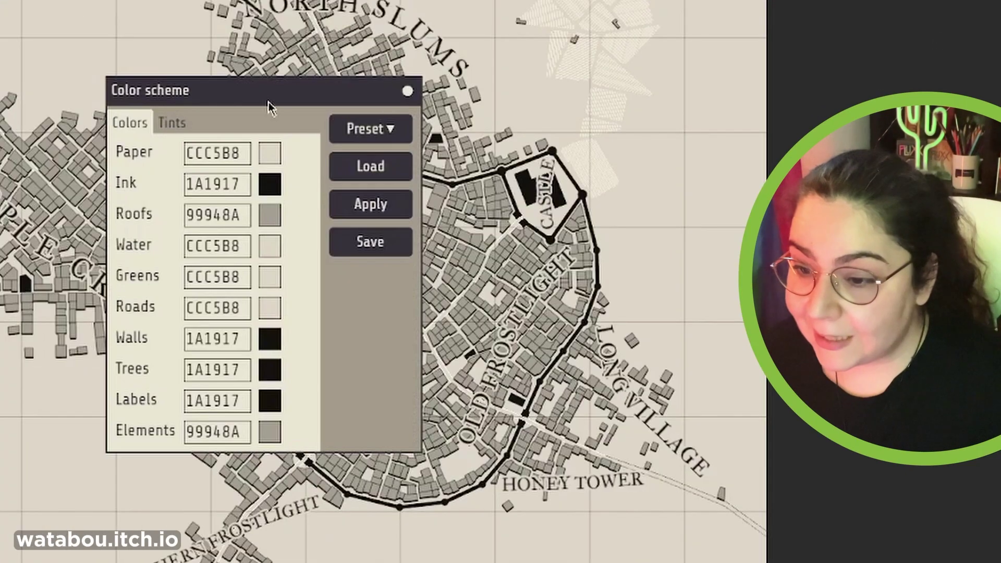
left_click_drag(272, 97, 153, 330)
left_click(153, 375)
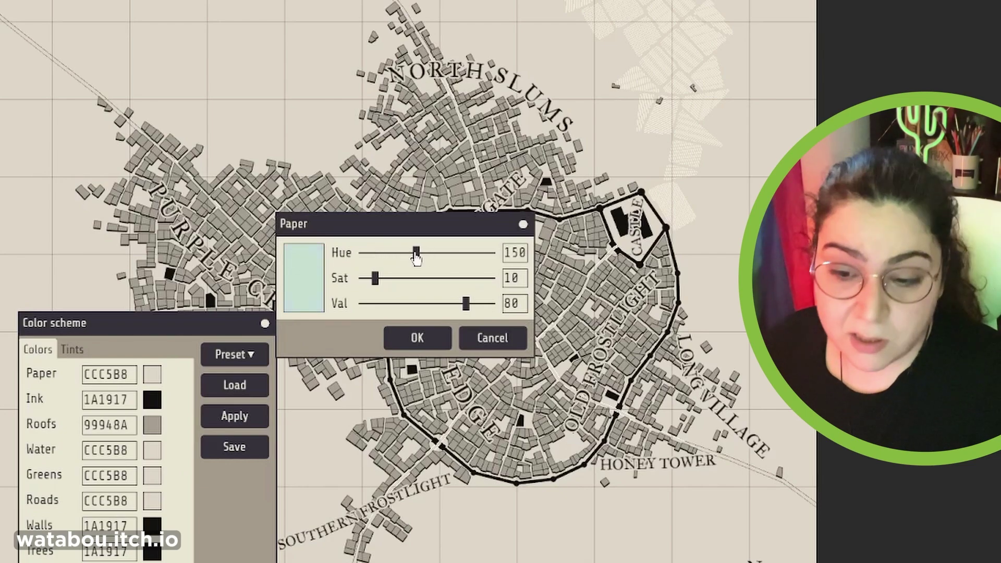
left_click_drag(415, 256, 396, 256)
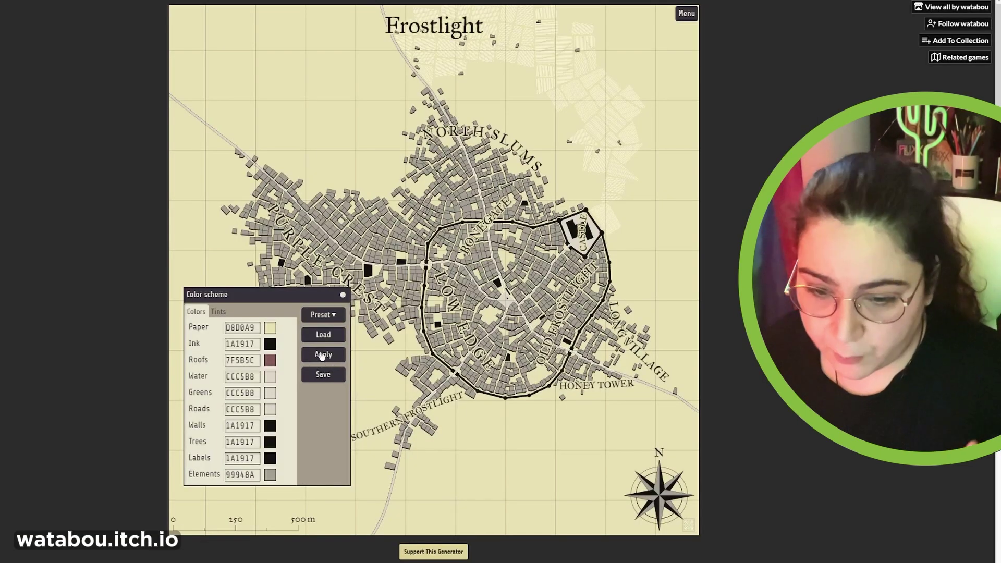
left_click(322, 356)
Compare the Default, Ink and Black & White color presets and settle on a scheme with cream paper and orange roofs.
left_click(323, 315)
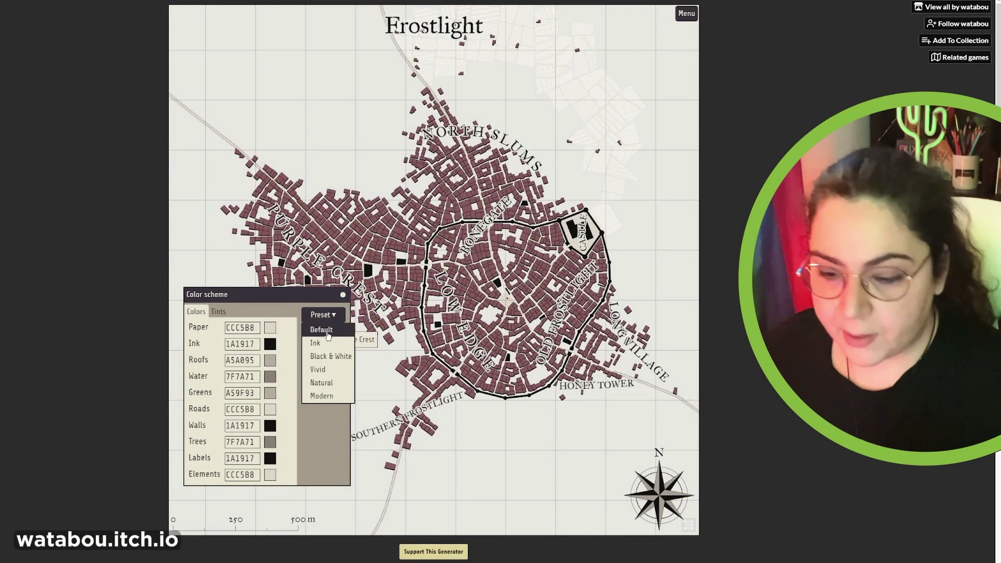
left_click(318, 341)
left_click(331, 316)
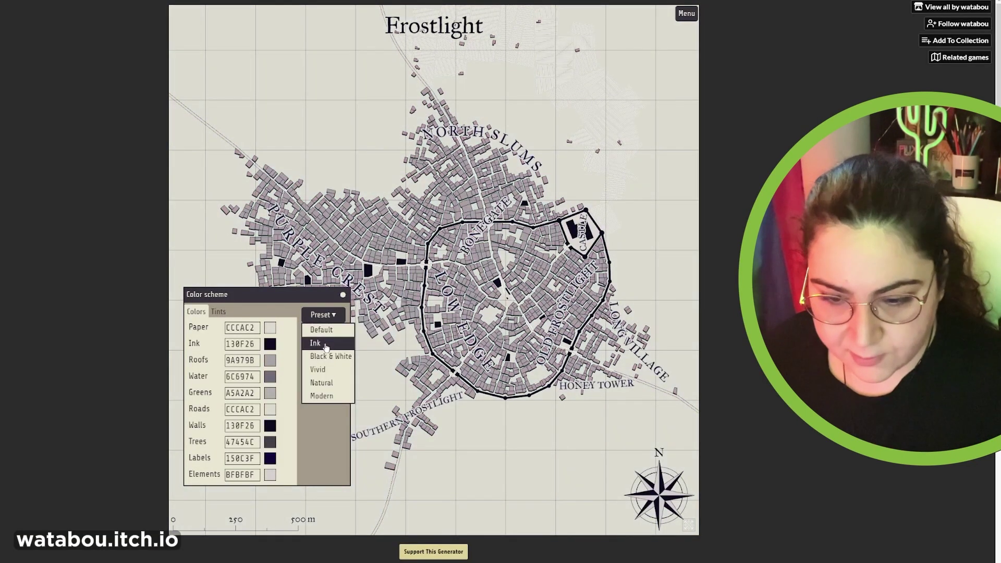
left_click(329, 357)
left_click(334, 315)
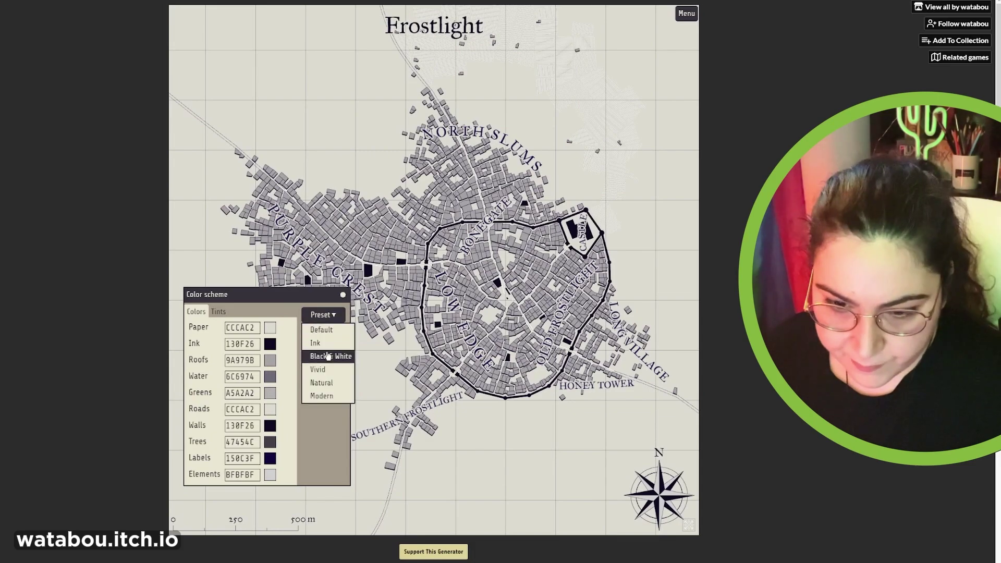
left_click(326, 353)
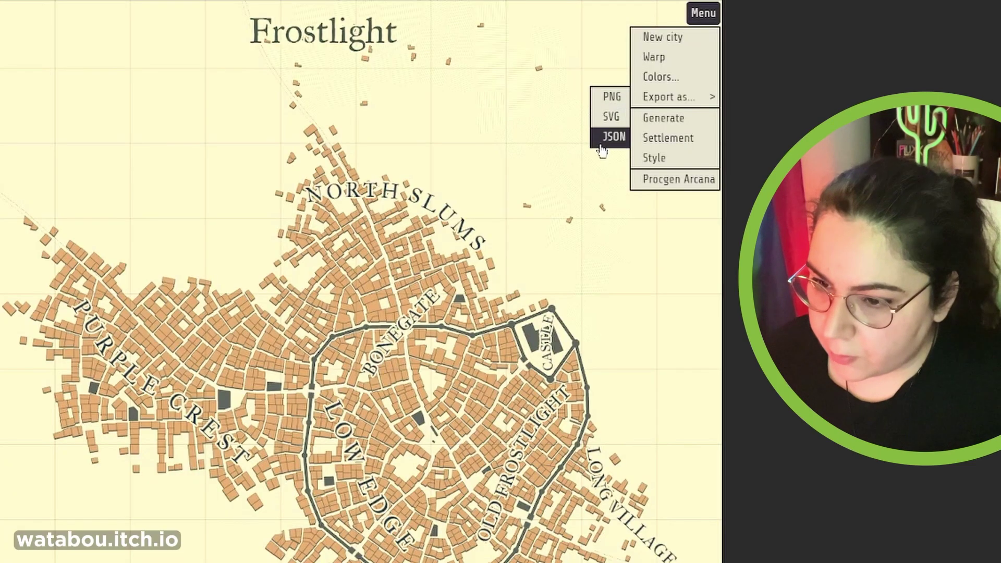
Reroll the settlement's town name until it is Forest Church, and reroll the district names three times.
left_click(667, 138)
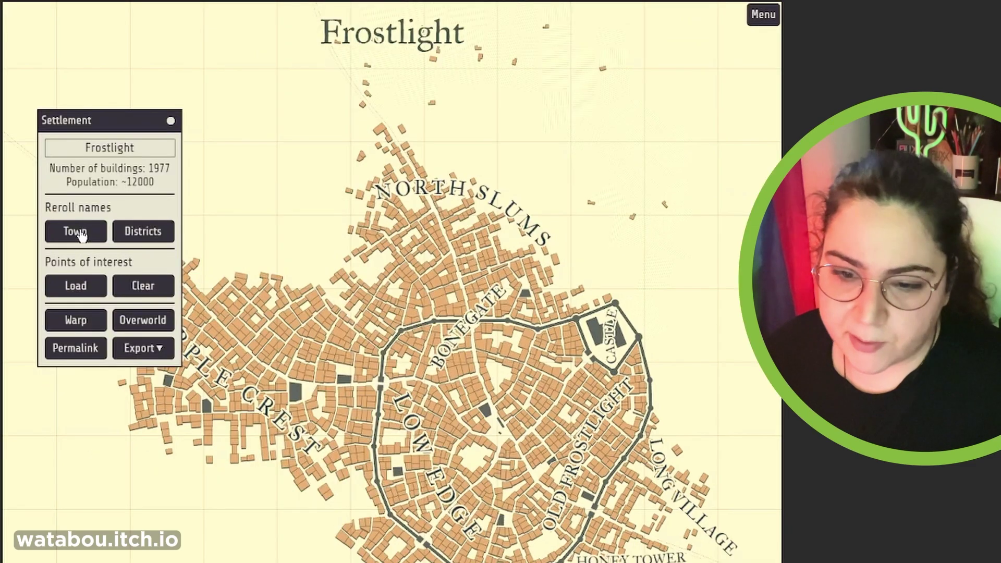
left_click(81, 236)
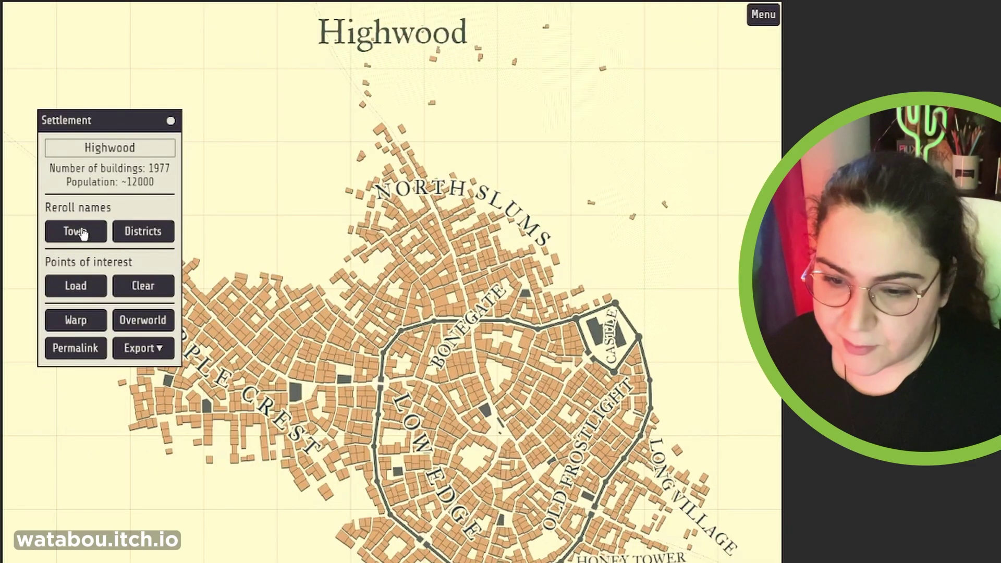
left_click(82, 234)
left_click(82, 234)
left_click(144, 236)
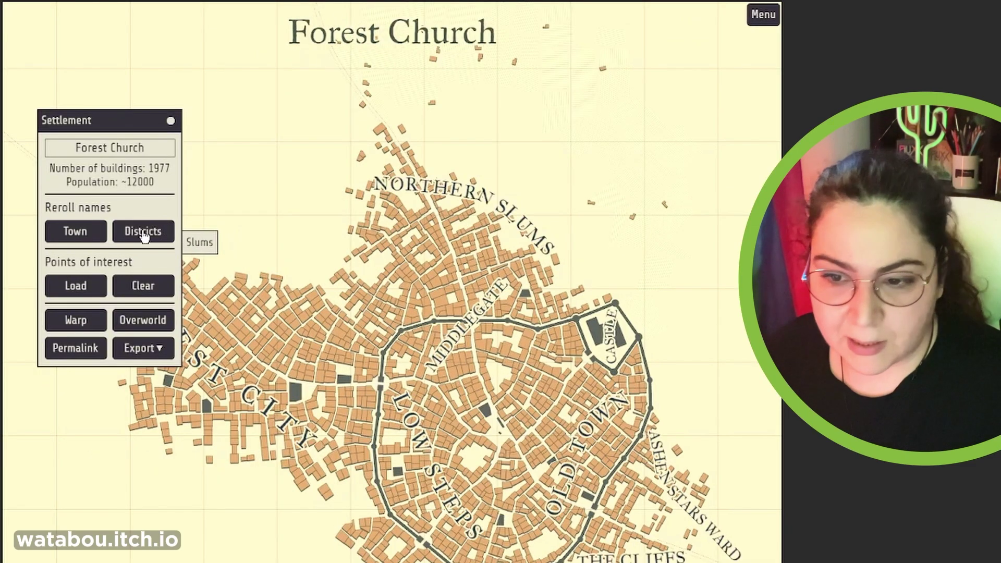
left_click(144, 235)
left_click(144, 235)
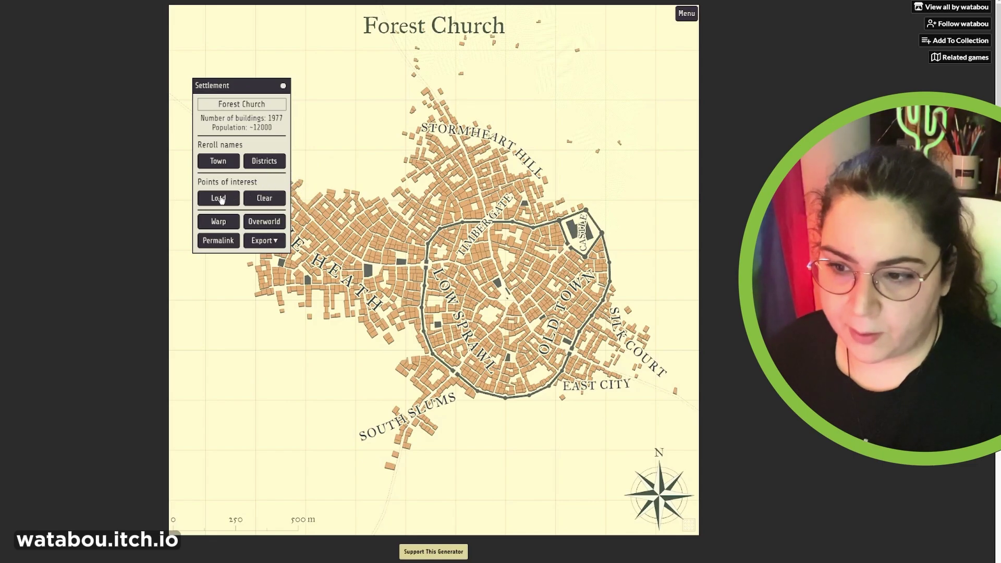
Turn on thin lines and district tints in the map's graphics style.
left_click(686, 13)
left_click(671, 123)
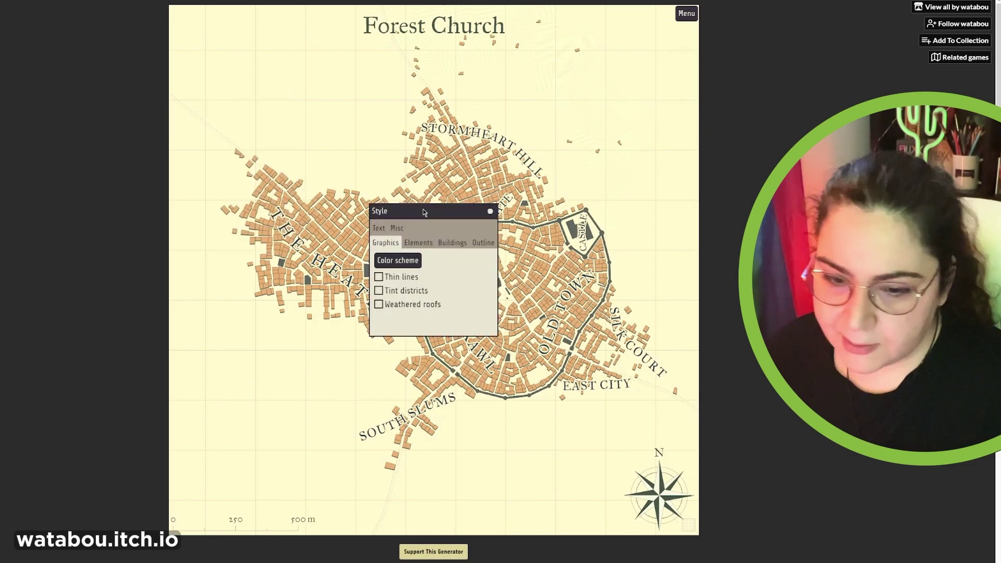
left_click_drag(425, 209, 260, 339)
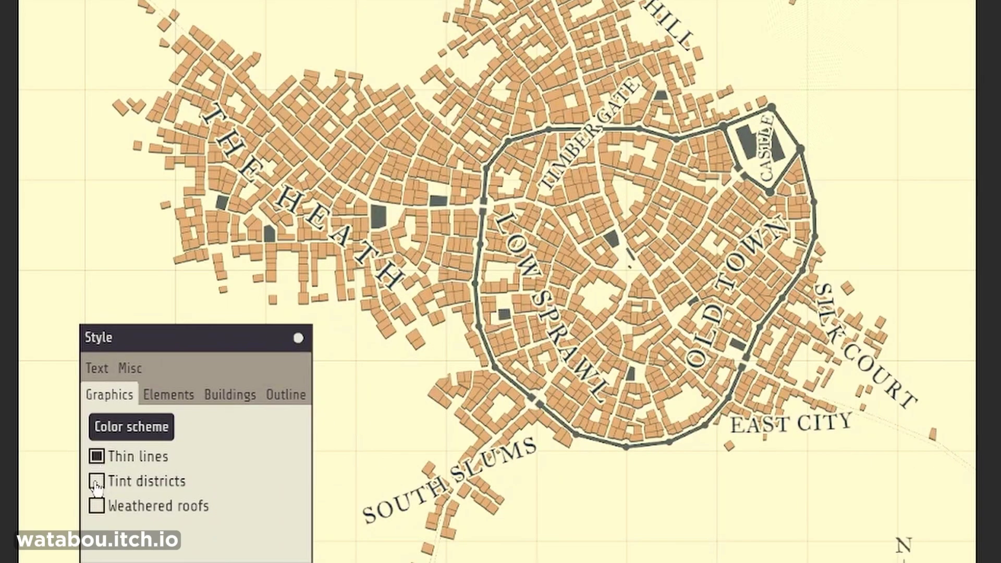
left_click(96, 481)
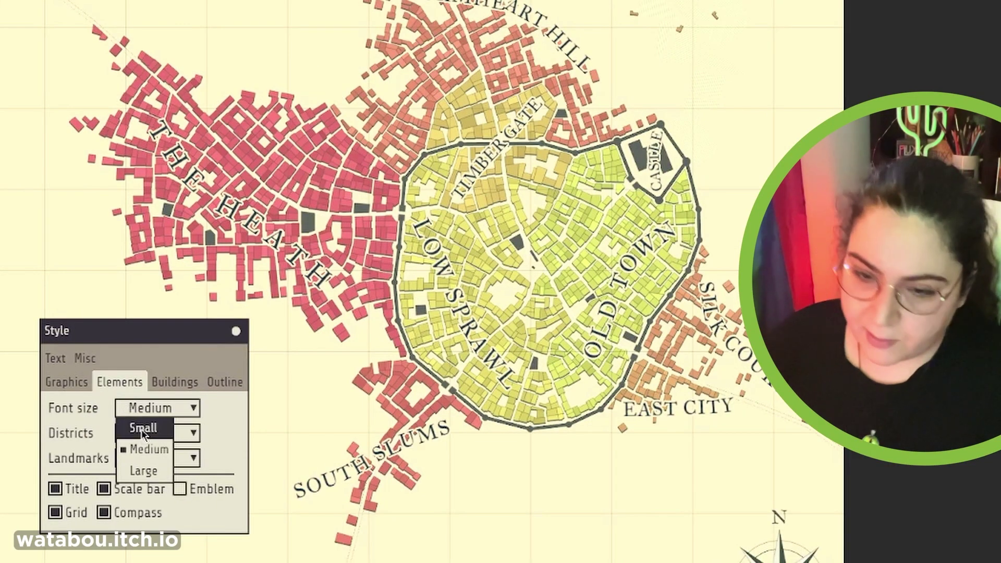
Set the map's font size to Small, districts to Legend and landmarks to Hidden, showing the emblem without grid, scale bar or compass.
left_click(143, 428)
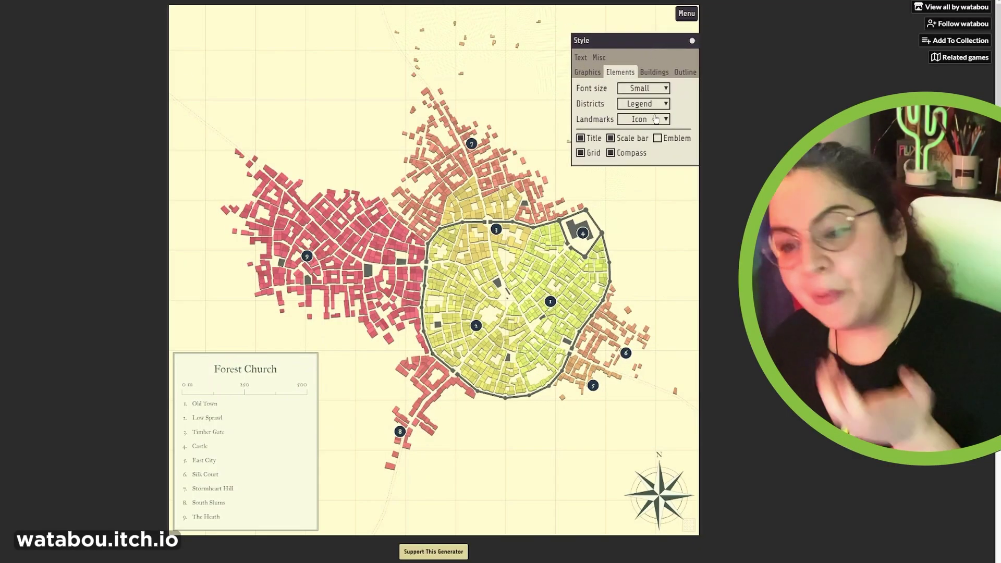
left_click(661, 124)
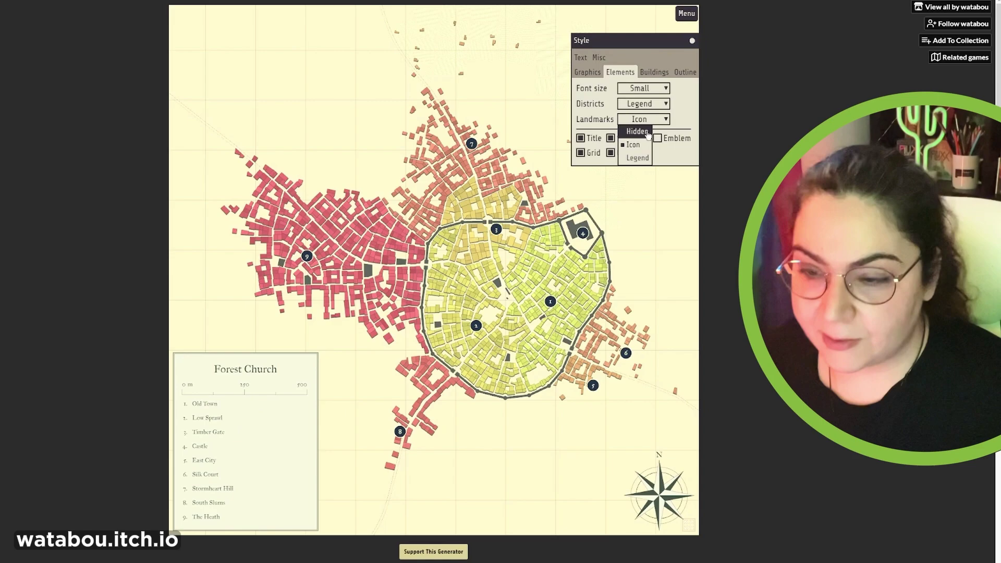
left_click(646, 132)
left_click(658, 121)
left_click(274, 422)
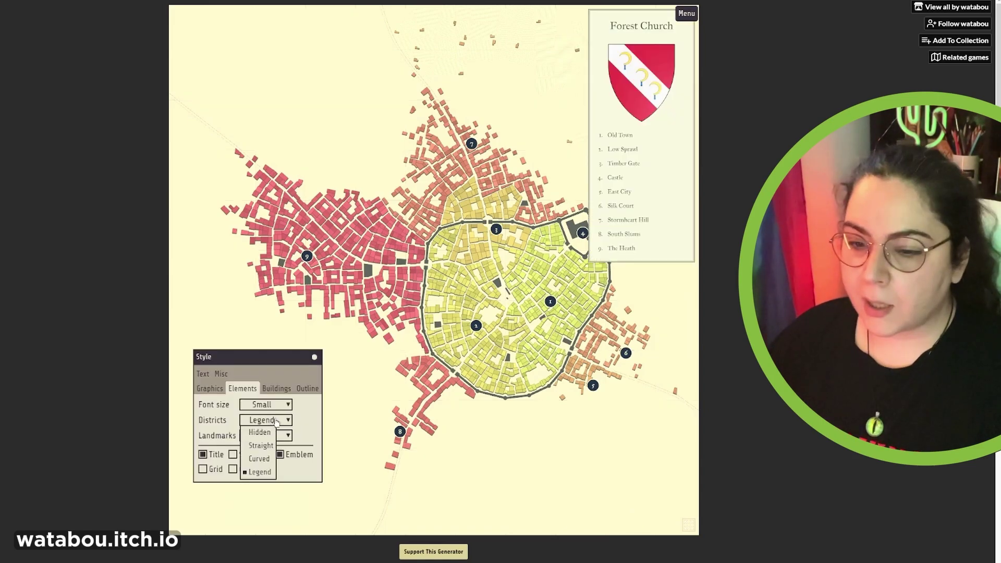
Set the buildings' display mode to Complex, processing to None and roofs to Gable.
left_click(279, 392)
left_click(287, 406)
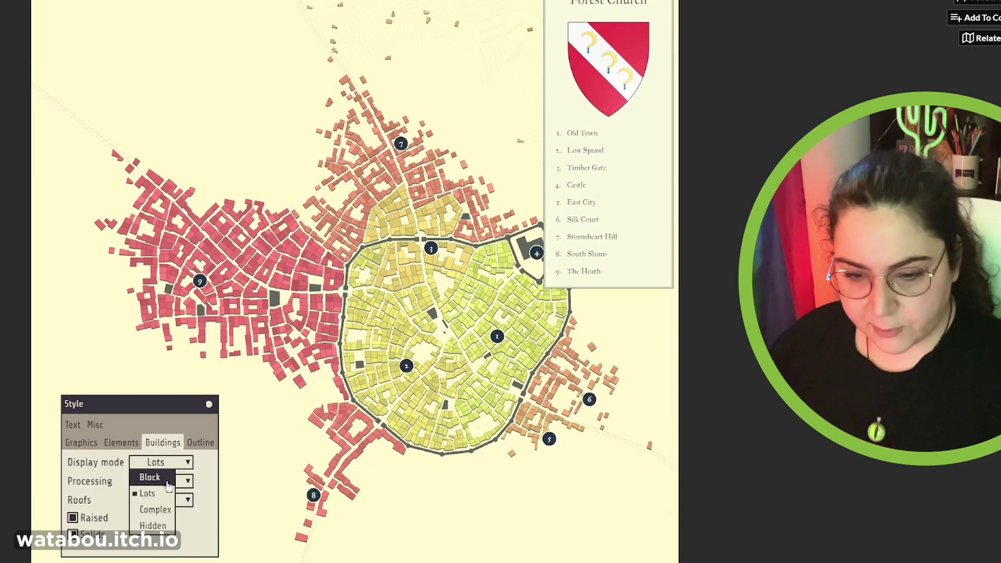
left_click(281, 416)
left_click(176, 461)
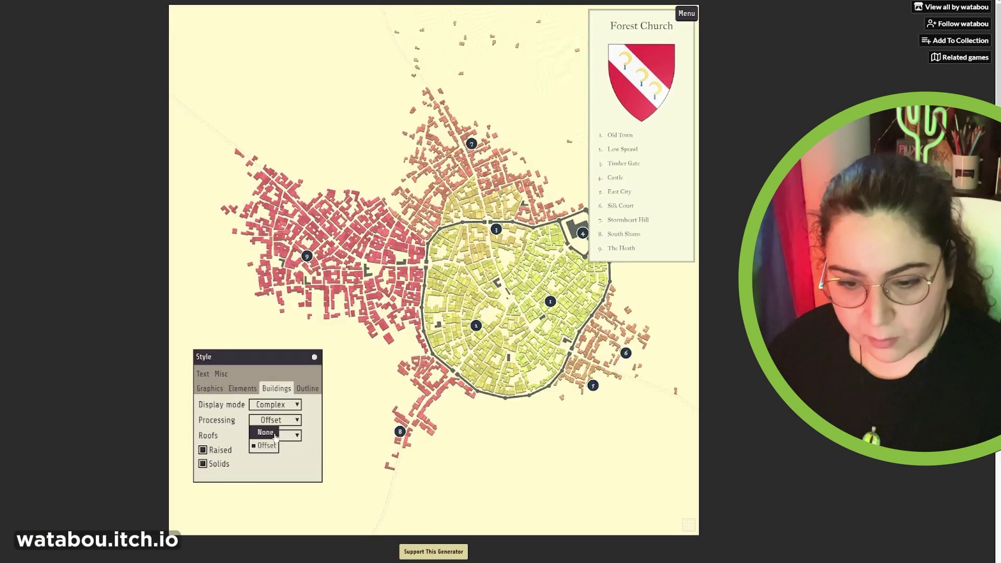
left_click(163, 502)
left_click_drag(276, 365, 625, 40)
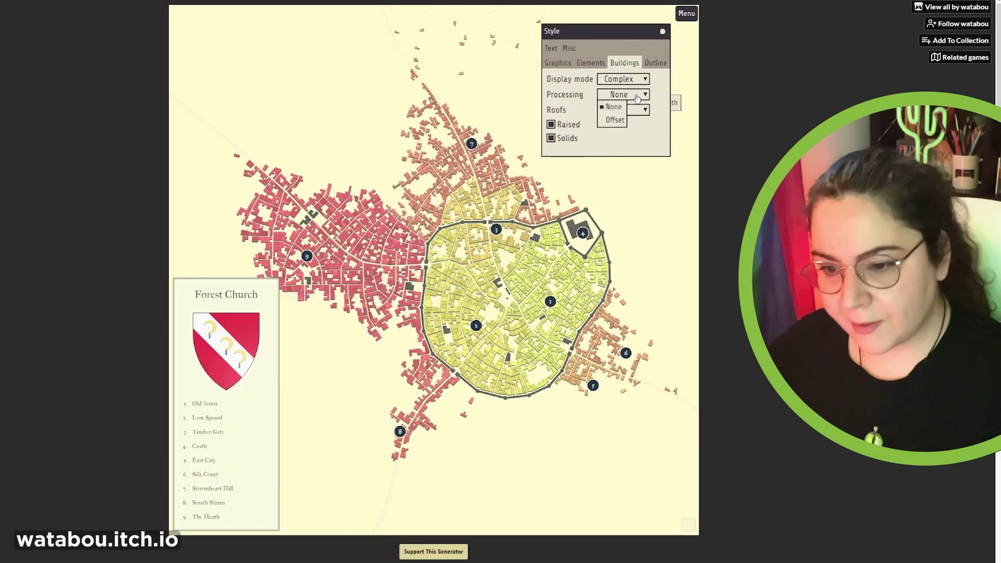
left_click(614, 106)
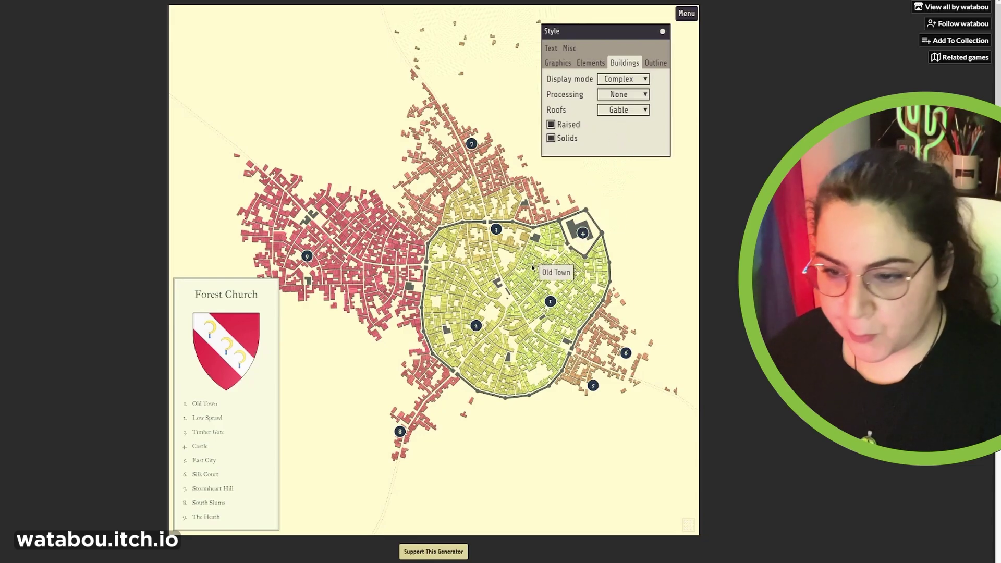
Turn on the water outline alongside those for buildings, solids, roads and trees, leaving fields without one.
left_click(655, 62)
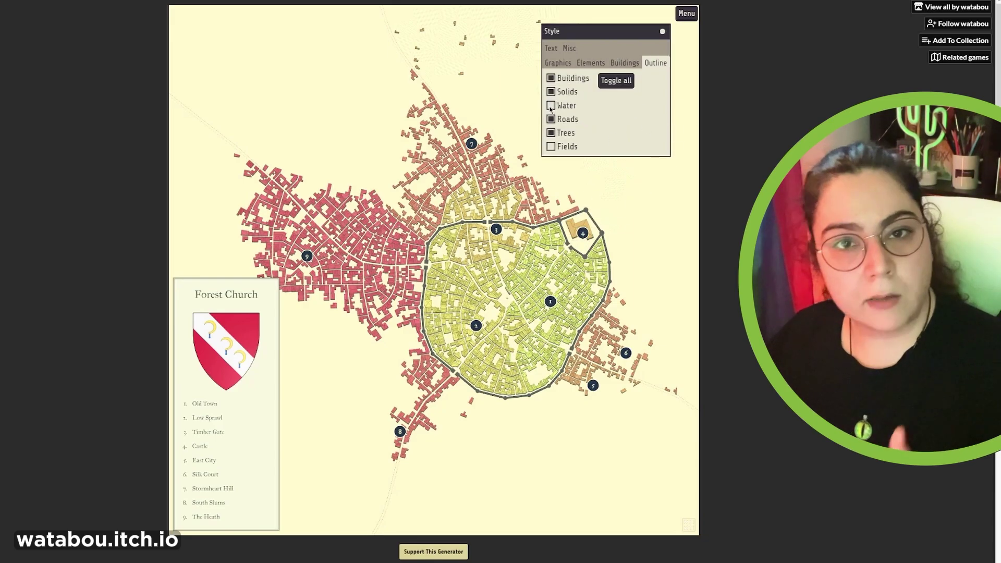
left_click(551, 119)
left_click(551, 120)
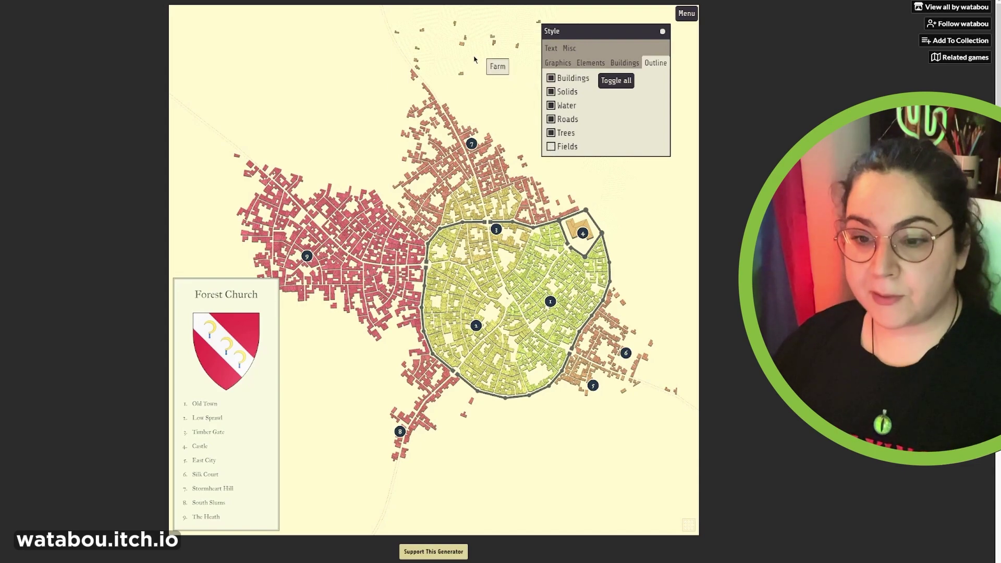
left_click(686, 13)
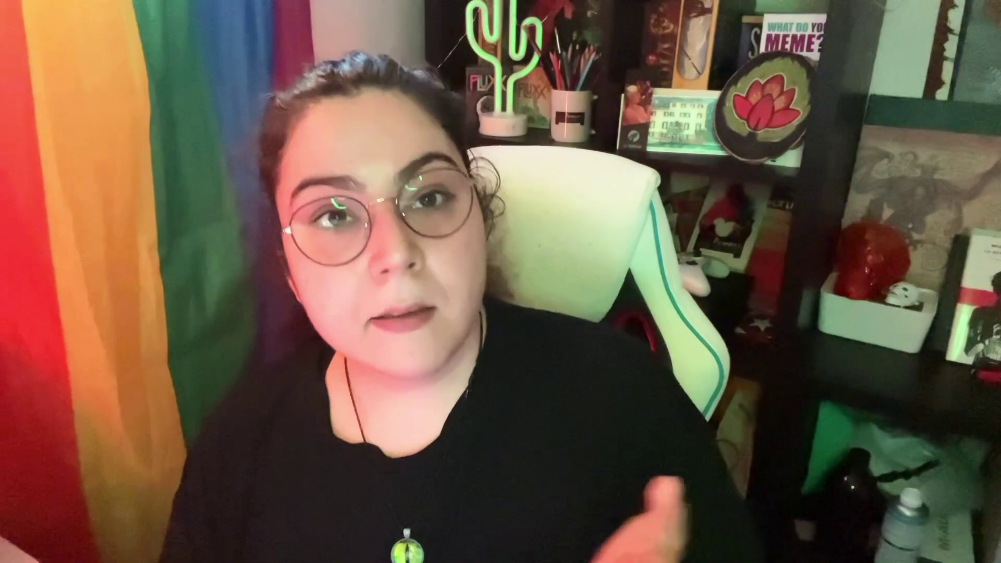